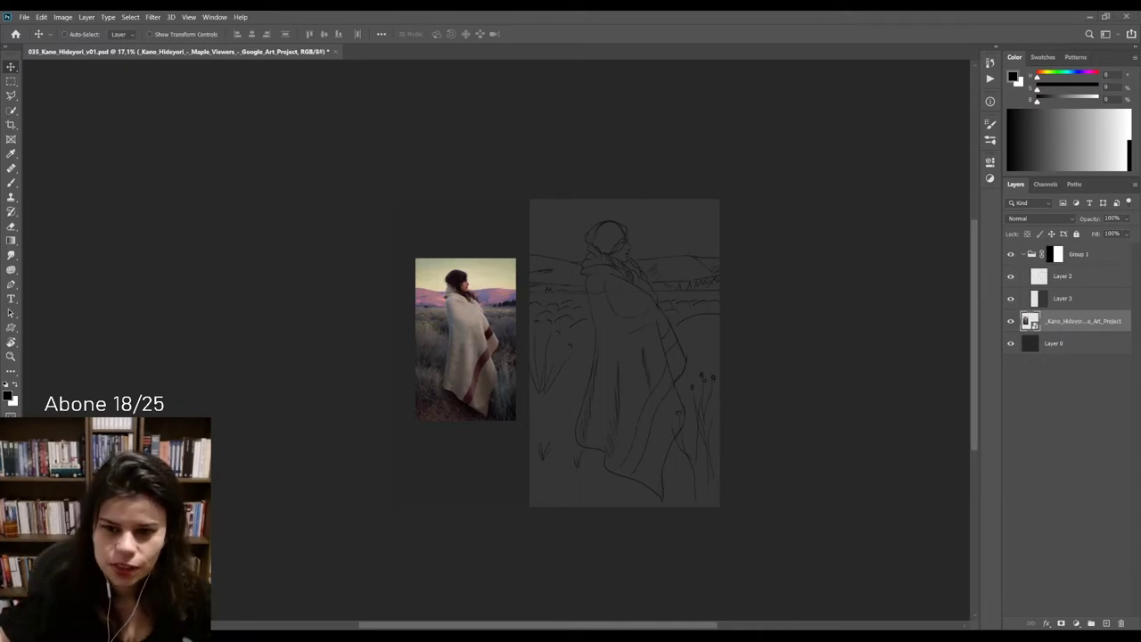
Zoom in on the sketch and reference, then zoom back out to the whole canvas.
{"action": "key", "text": "ctrl+plus"}
{"action": "key", "text": "ctrl+plus"}
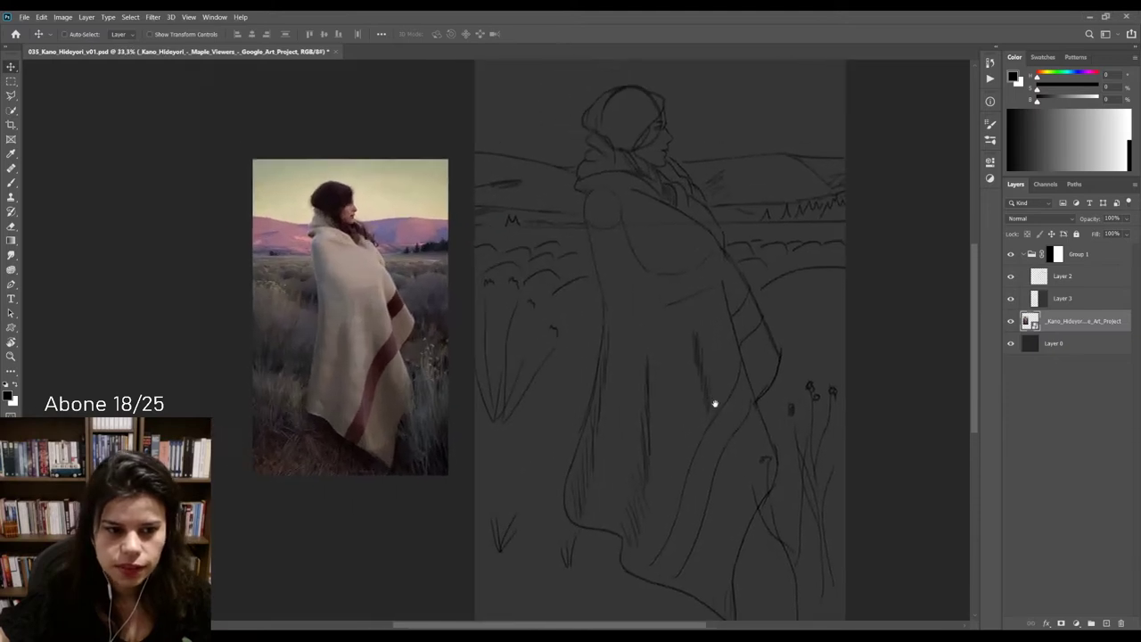
{"action": "scroll", "coordinate": [720, 415], "scroll_direction": "down", "scroll_amount": 2}
{"action": "scroll", "coordinate": [741, 387], "scroll_direction": "down", "scroll_amount": 1}
{"action": "left_click_drag", "start_coordinate": [741, 387], "coordinate": [705, 361]}
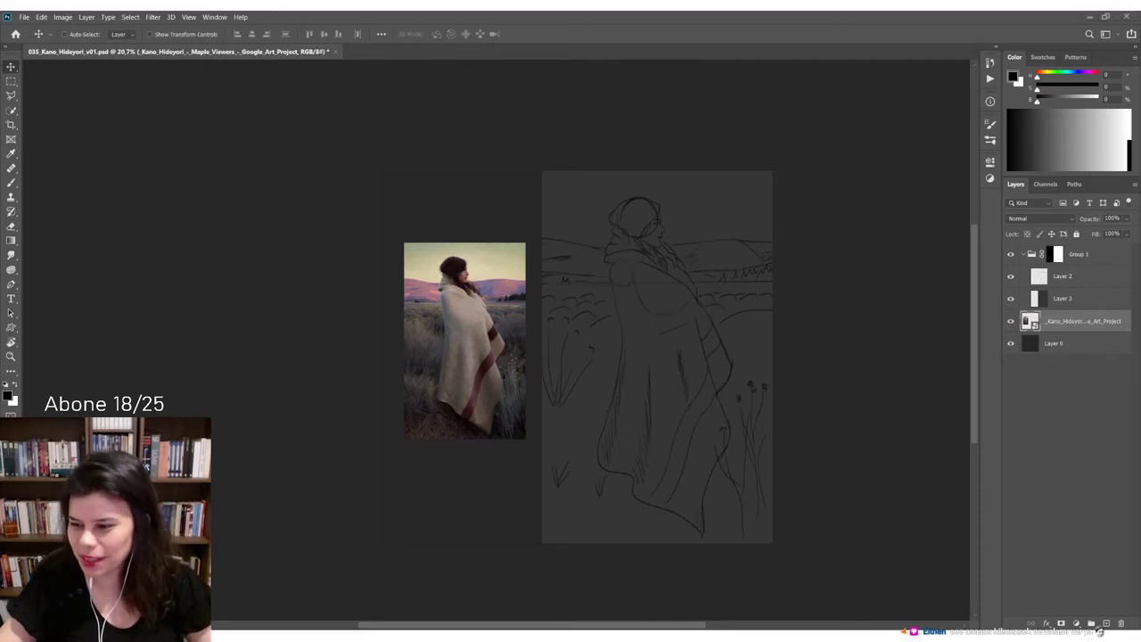
On the Jeremy Lipking portfolio site, open the Collection 1 gallery and scroll its paintings.
{"action": "key", "text": "alt+Tab"}
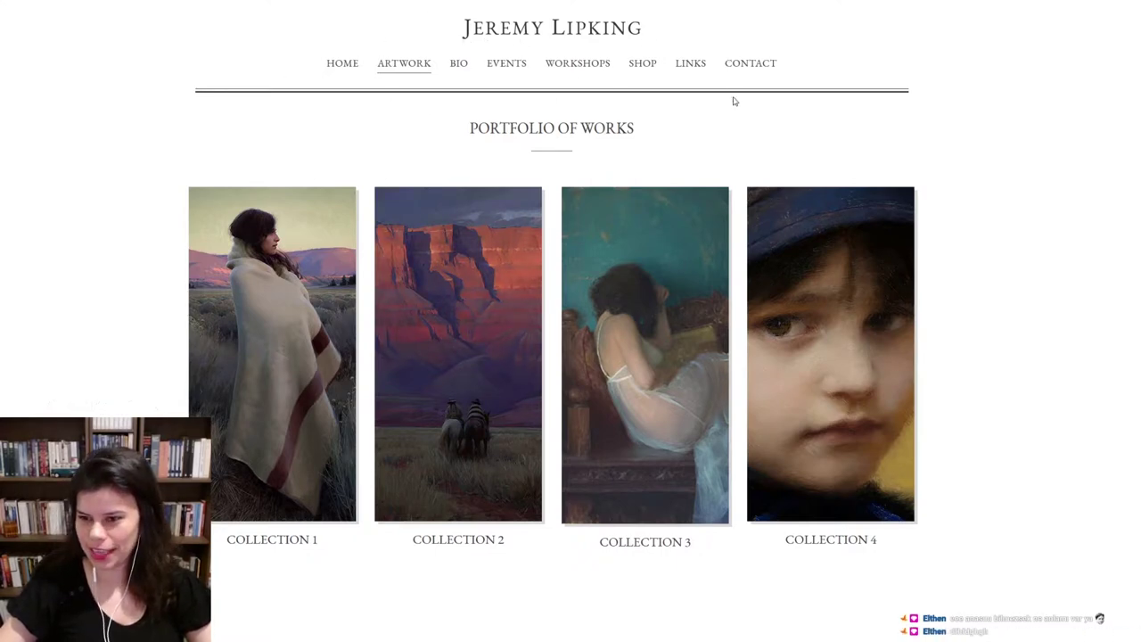
{"action": "mouse_move", "coordinate": [644, 355]}
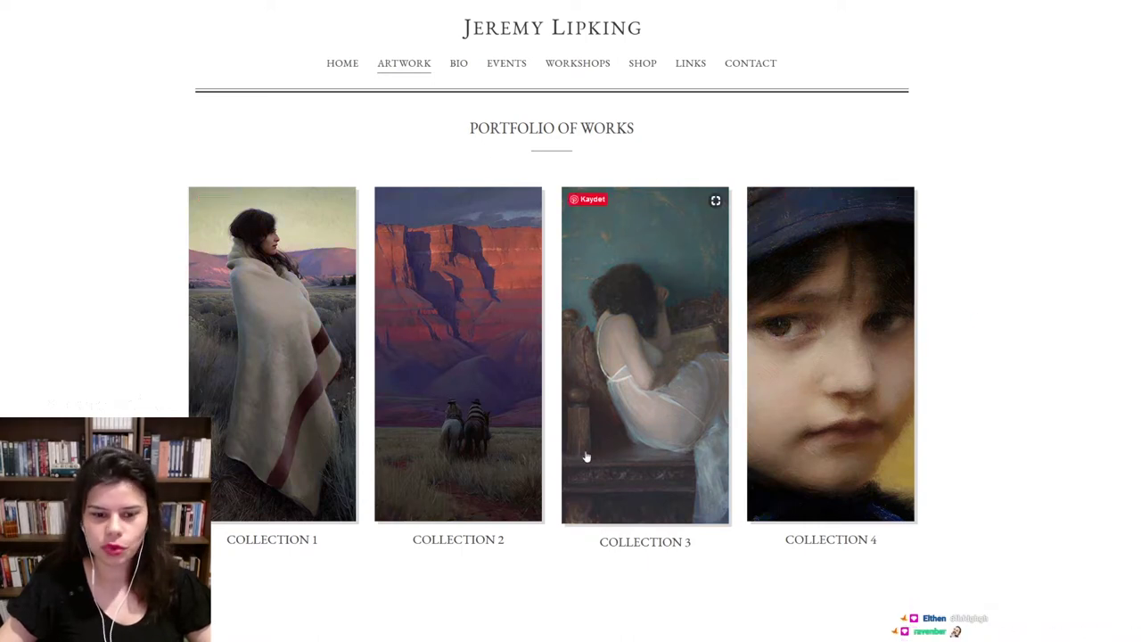
{"action": "scroll", "coordinate": [1002, 370], "scroll_direction": "down", "scroll_amount": 2}
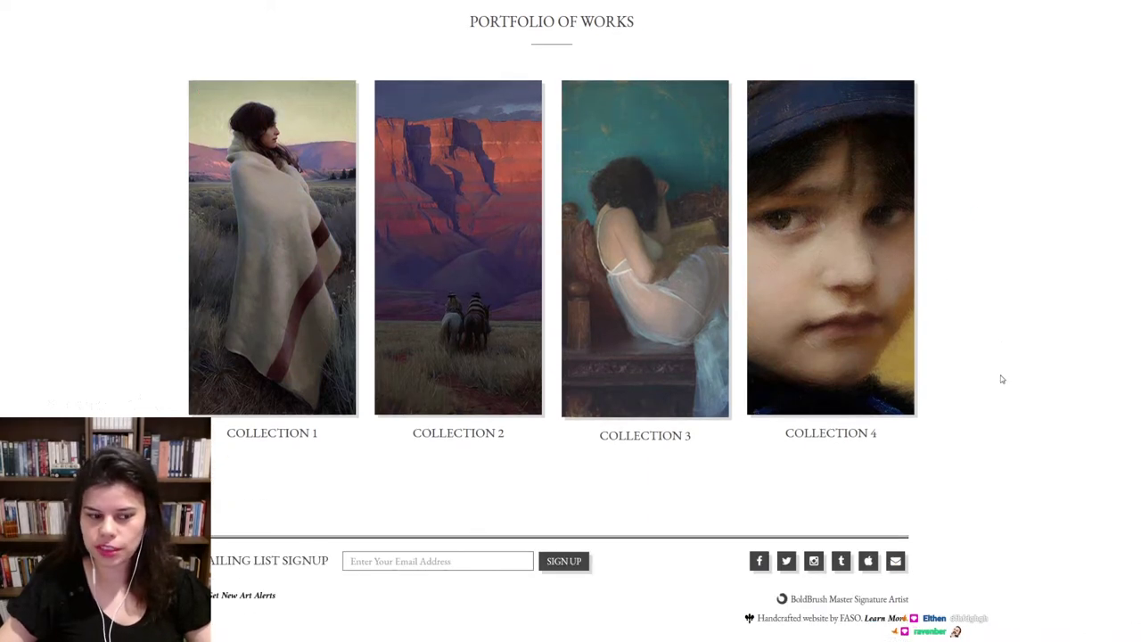
{"action": "scroll", "coordinate": [1002, 381], "scroll_direction": "up", "scroll_amount": 2}
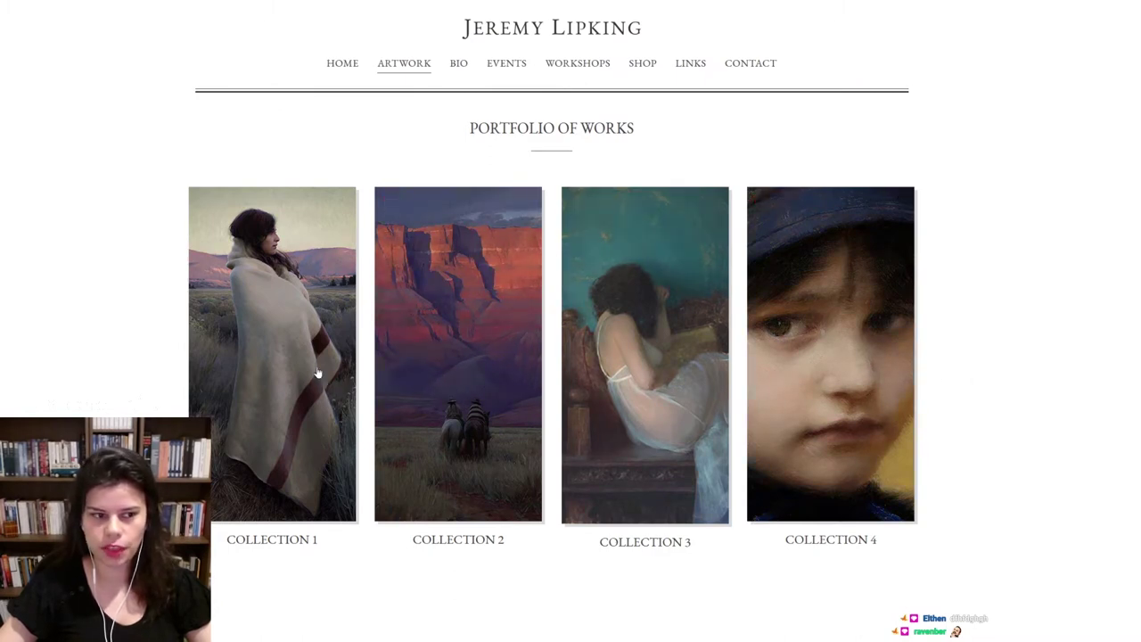
{"action": "left_click", "coordinate": [285, 297]}
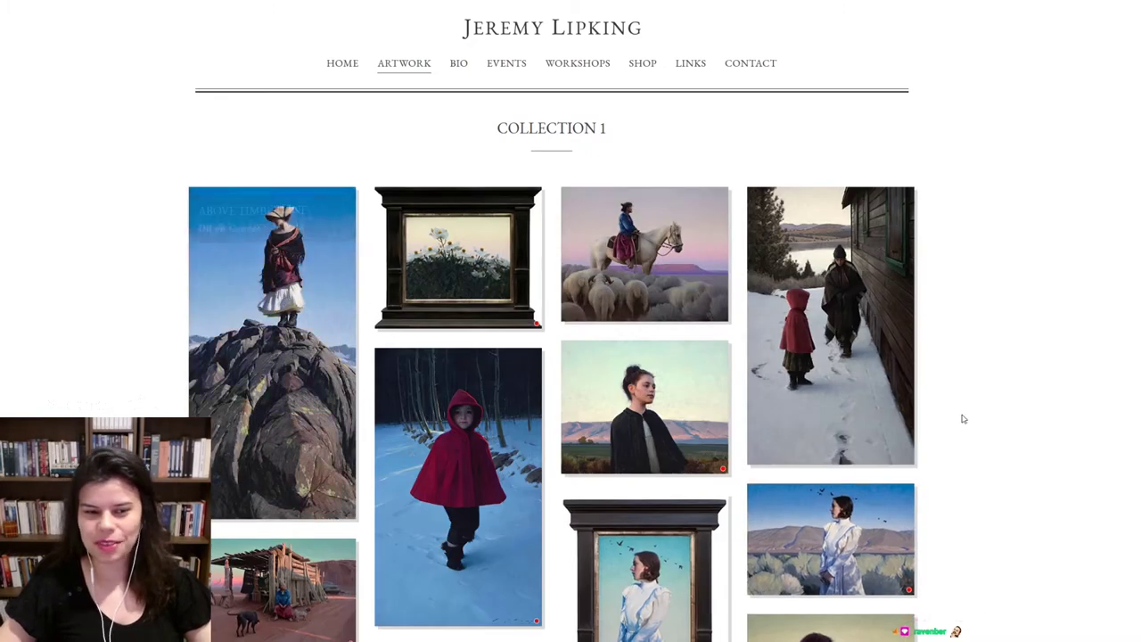
{"action": "scroll", "coordinate": [1002, 332], "scroll_direction": "down", "scroll_amount": 2}
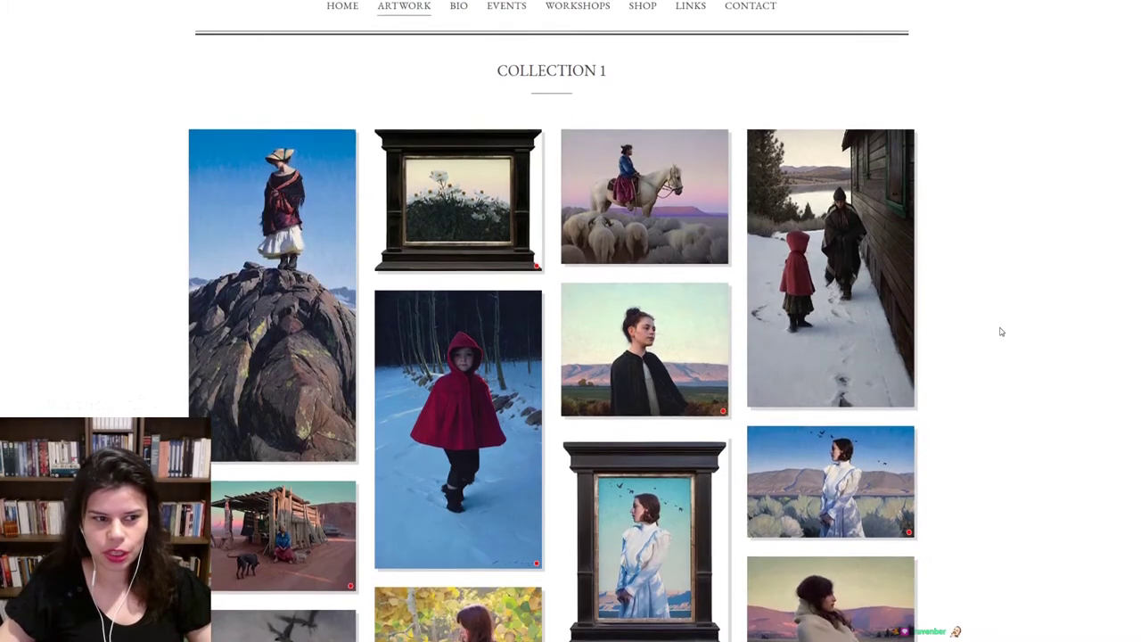
{"action": "scroll", "coordinate": [1002, 332], "scroll_direction": "down", "scroll_amount": 1}
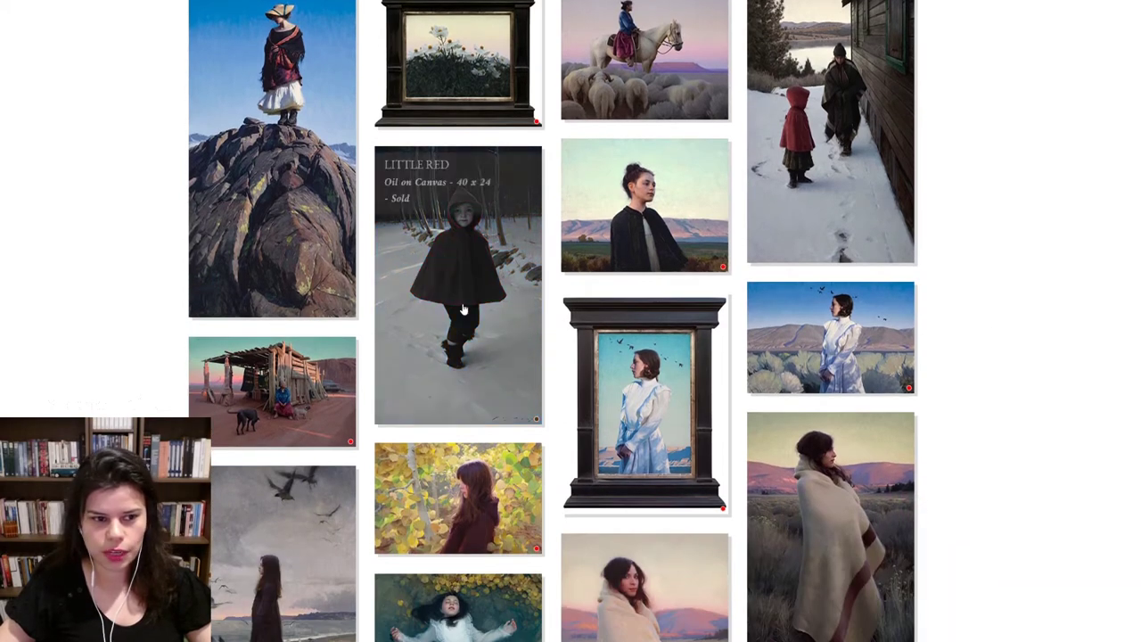
{"action": "mouse_move", "coordinate": [458, 428]}
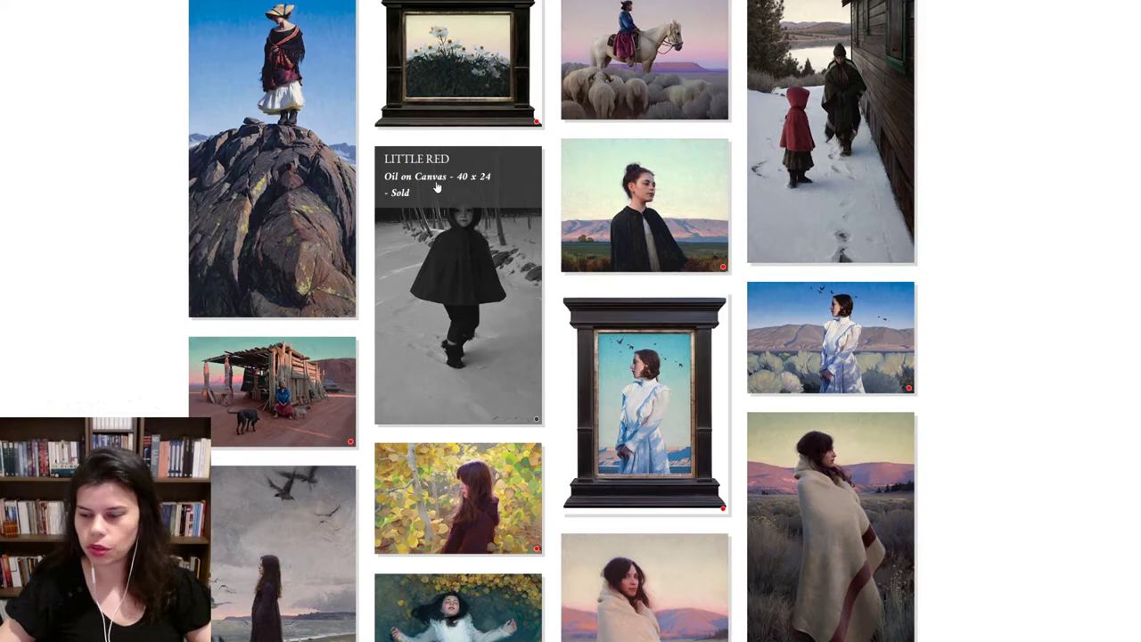
View the Little Red painting enlarged, then return to the Portfolio of Works overview.
{"action": "left_click", "coordinate": [476, 303]}
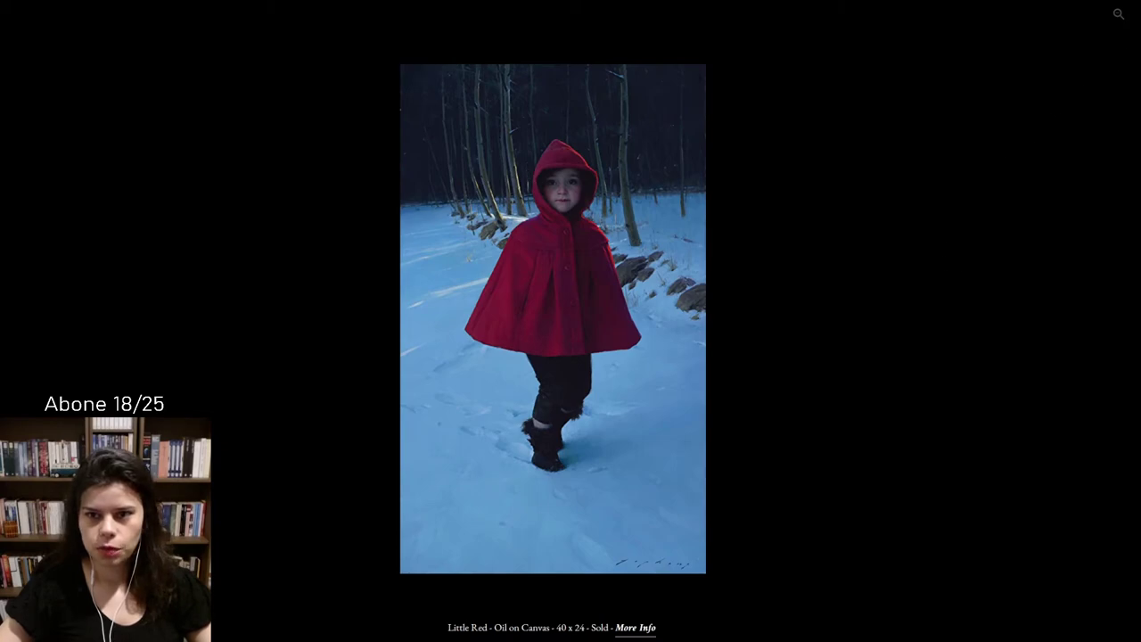
{"action": "key", "text": "Escape"}
{"action": "scroll", "coordinate": [955, 375], "scroll_direction": "down", "scroll_amount": 5}
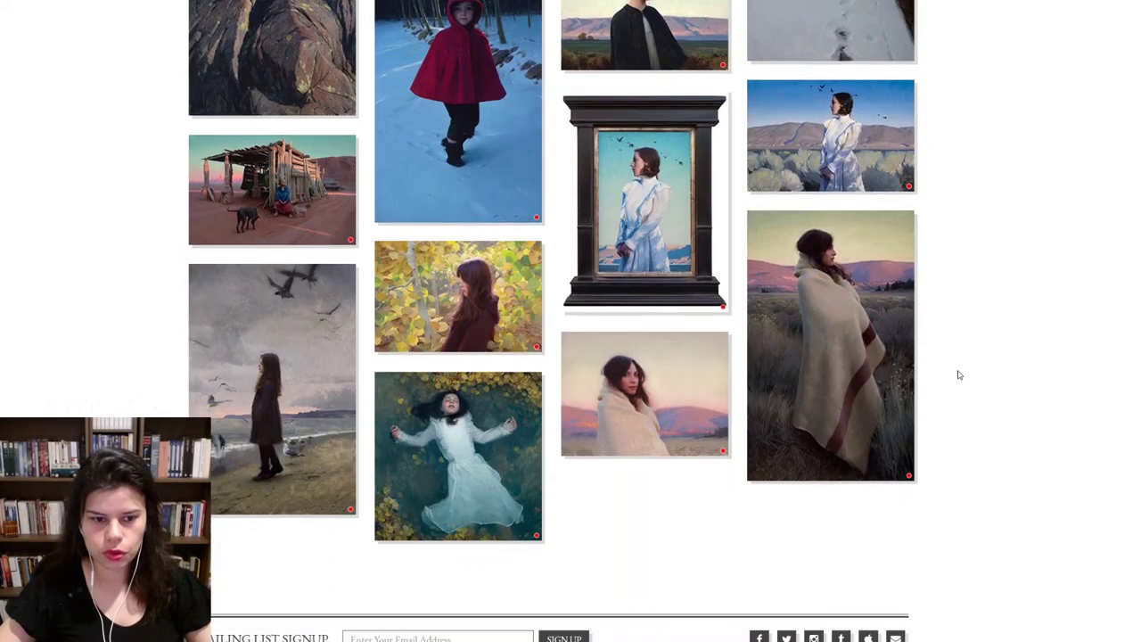
{"action": "scroll", "coordinate": [544, 428], "scroll_direction": "up", "scroll_amount": 5}
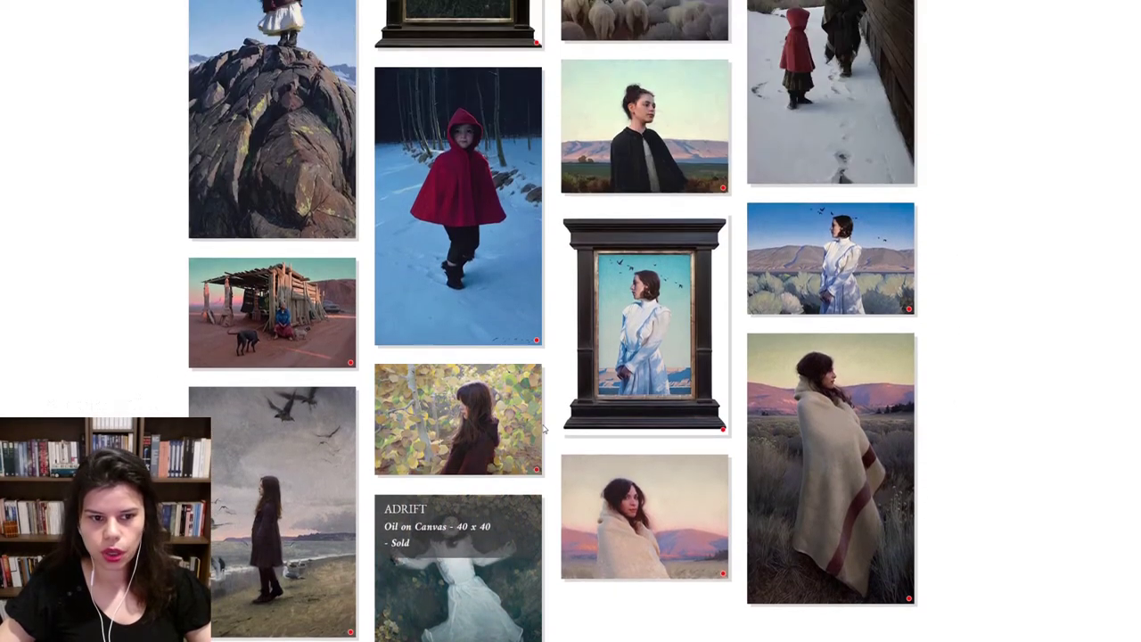
{"action": "scroll", "coordinate": [548, 420], "scroll_direction": "up", "scroll_amount": 1}
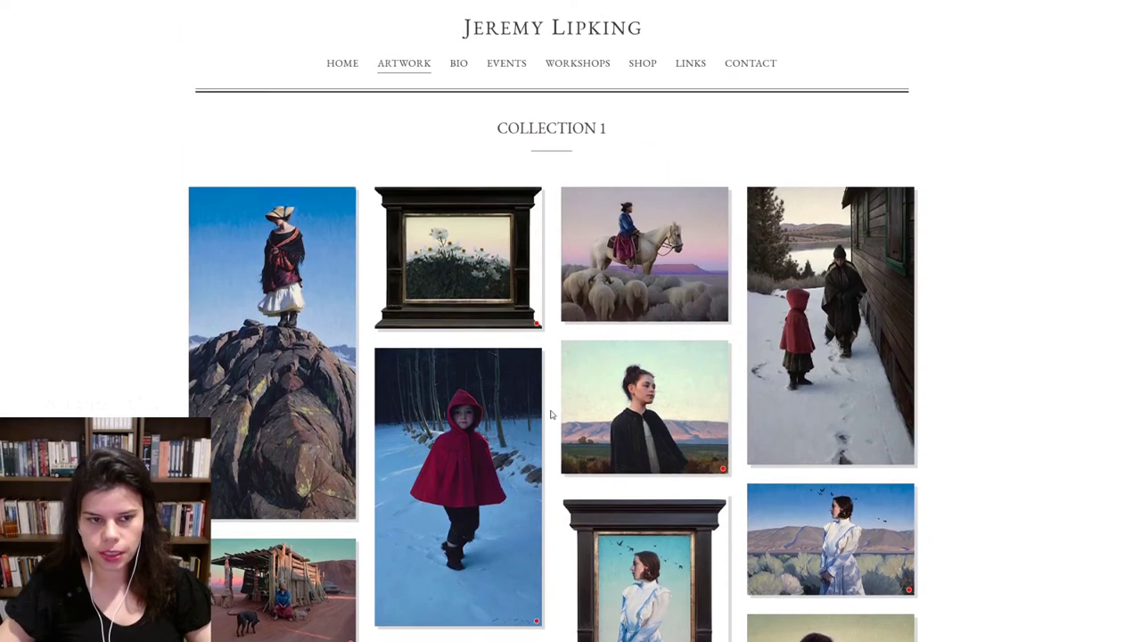
{"action": "left_click", "coordinate": [414, 70]}
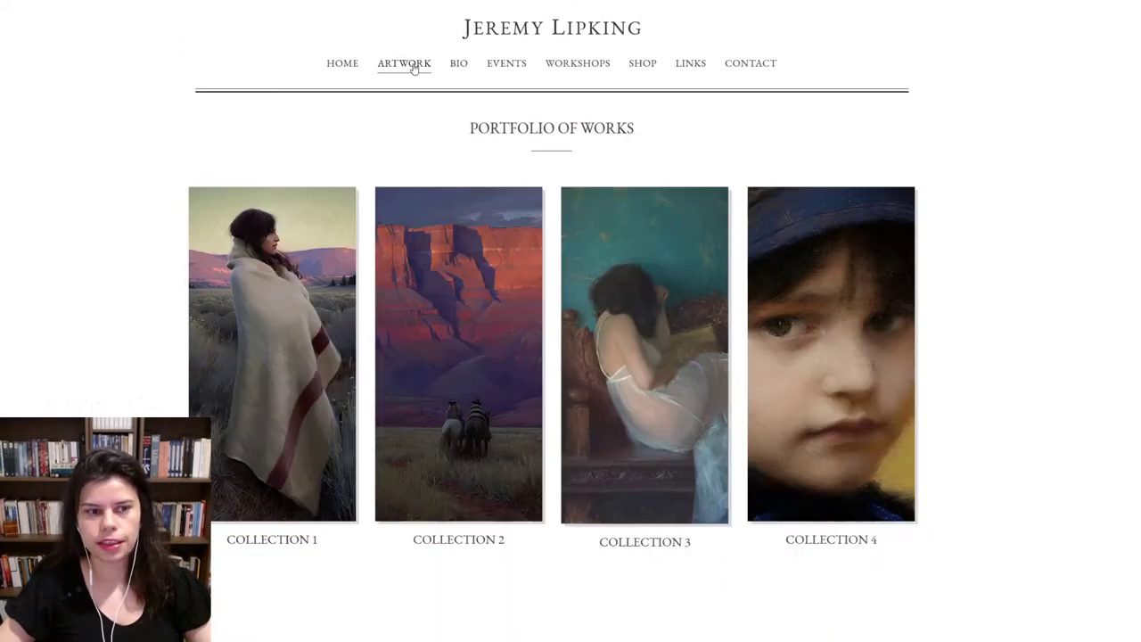
Open the Collection 2 gallery and scroll through its landscape and figure paintings.
{"action": "left_click", "coordinate": [484, 337]}
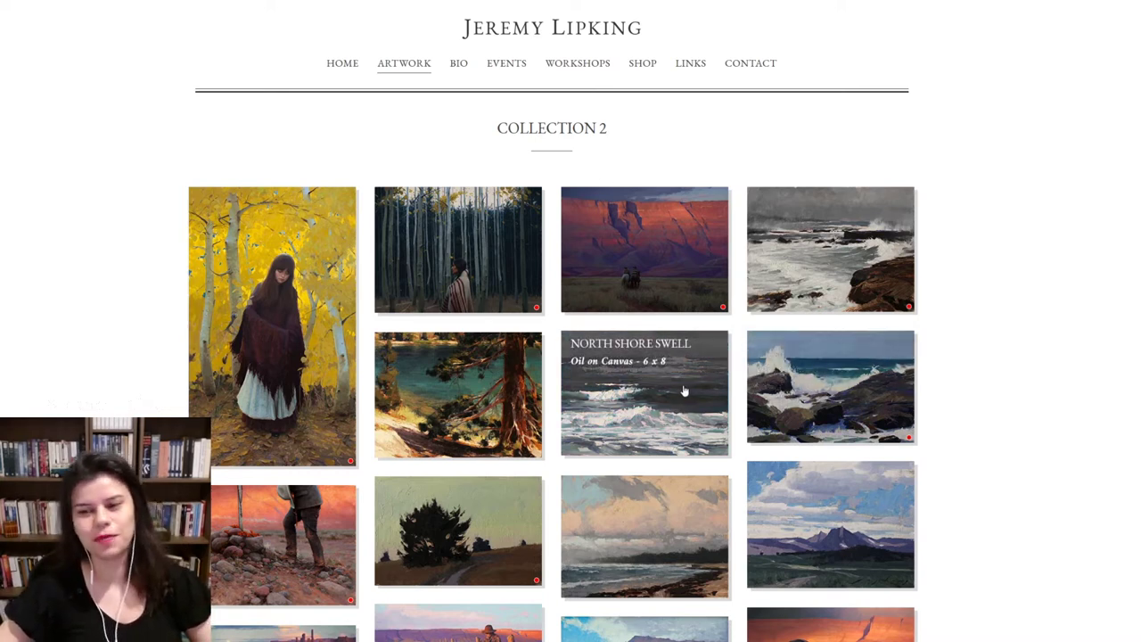
{"action": "scroll", "coordinate": [971, 461], "scroll_direction": "down", "scroll_amount": 2}
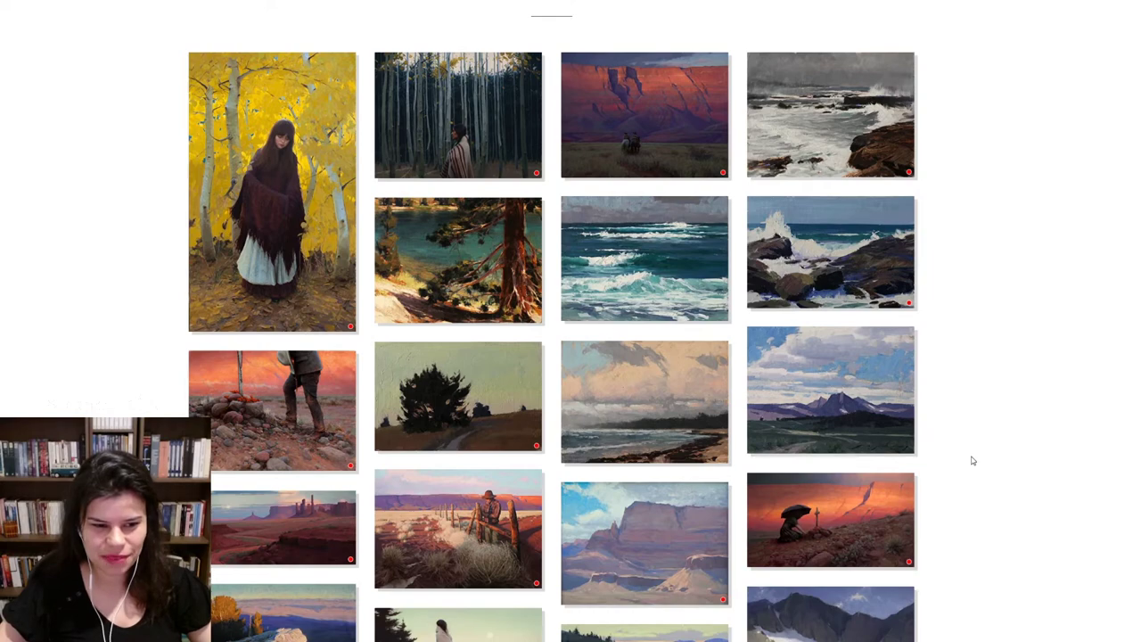
{"action": "scroll", "coordinate": [976, 458], "scroll_direction": "down", "scroll_amount": 2}
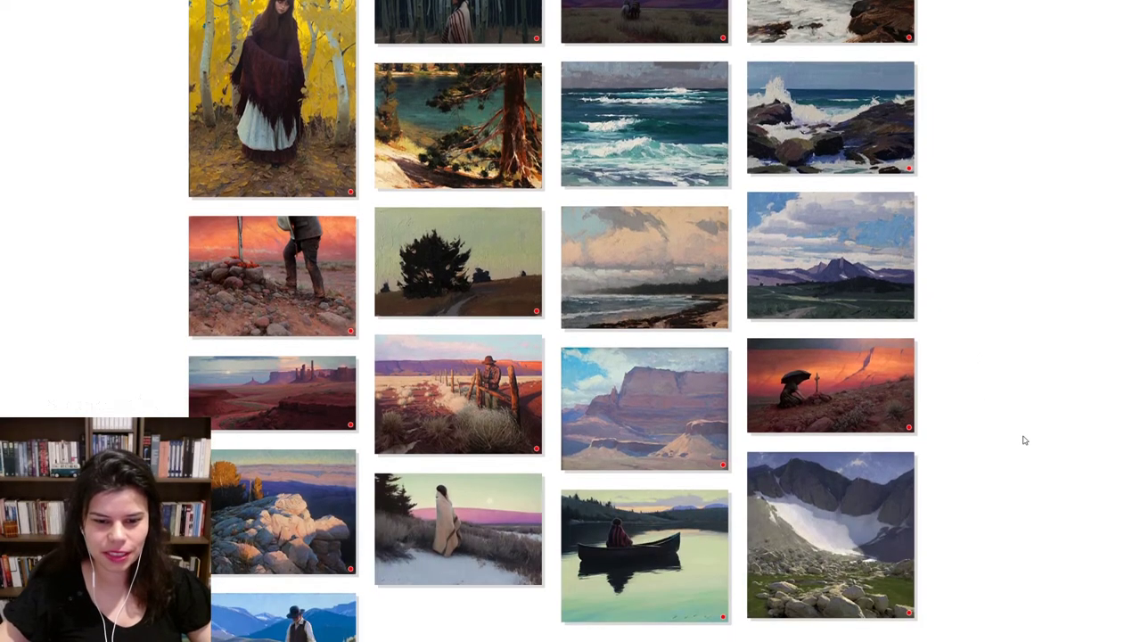
{"action": "scroll", "coordinate": [1022, 438], "scroll_direction": "down", "scroll_amount": 3}
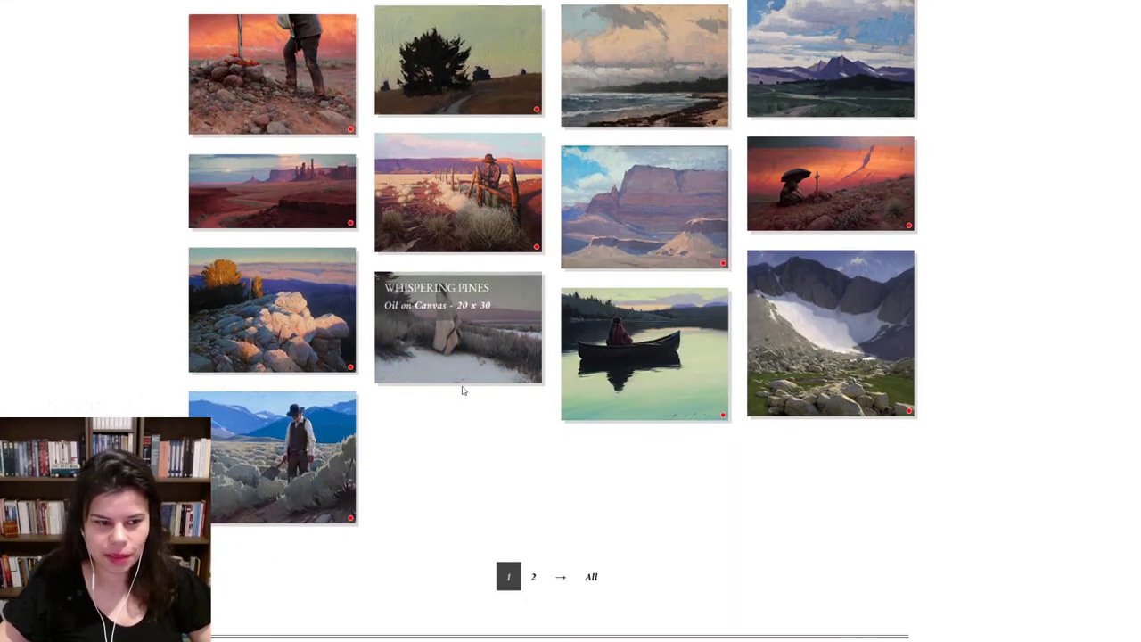
{"action": "scroll", "coordinate": [462, 410], "scroll_direction": "up", "scroll_amount": 3}
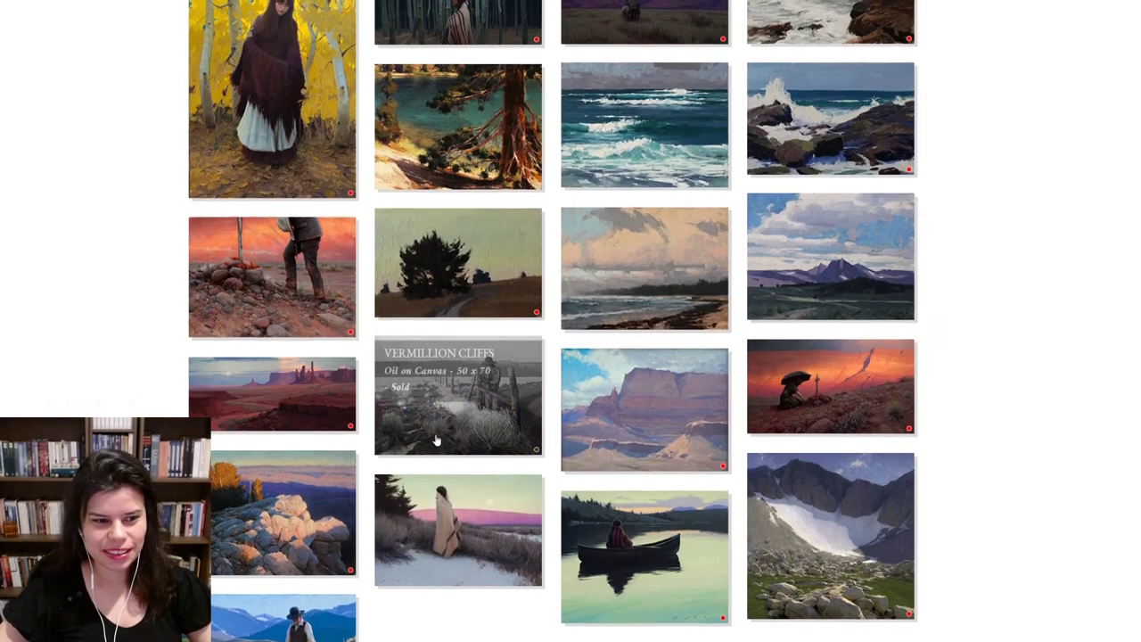
{"action": "scroll", "coordinate": [384, 428], "scroll_direction": "up", "scroll_amount": 2}
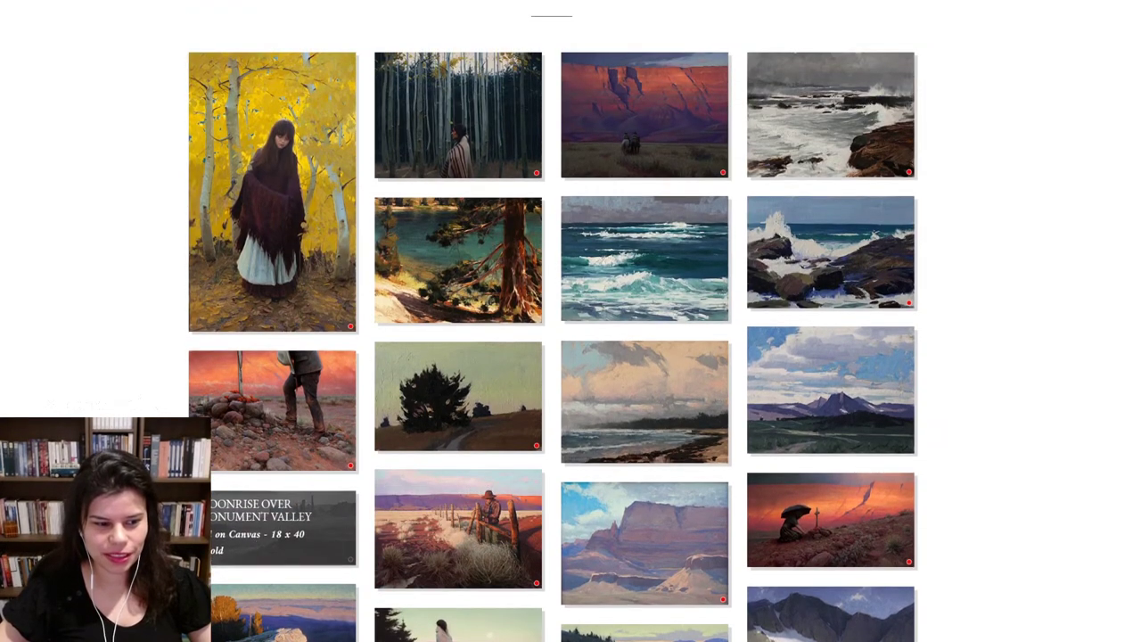
{"action": "scroll", "coordinate": [258, 540], "scroll_direction": "down", "scroll_amount": 2}
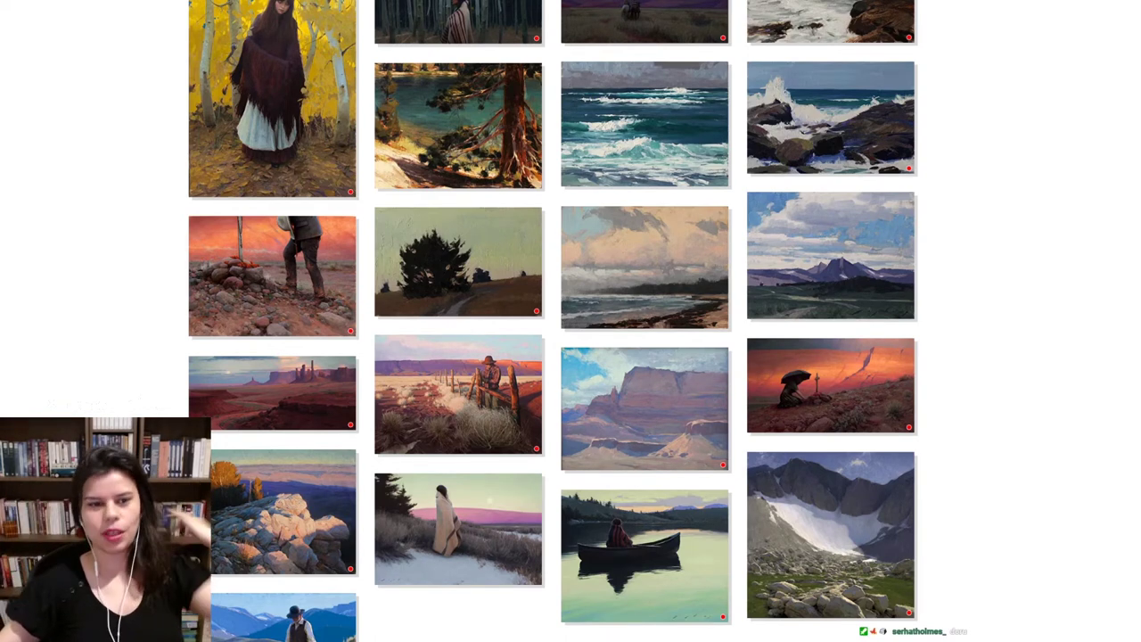
{"action": "scroll", "coordinate": [649, 331], "scroll_direction": "up", "scroll_amount": 3}
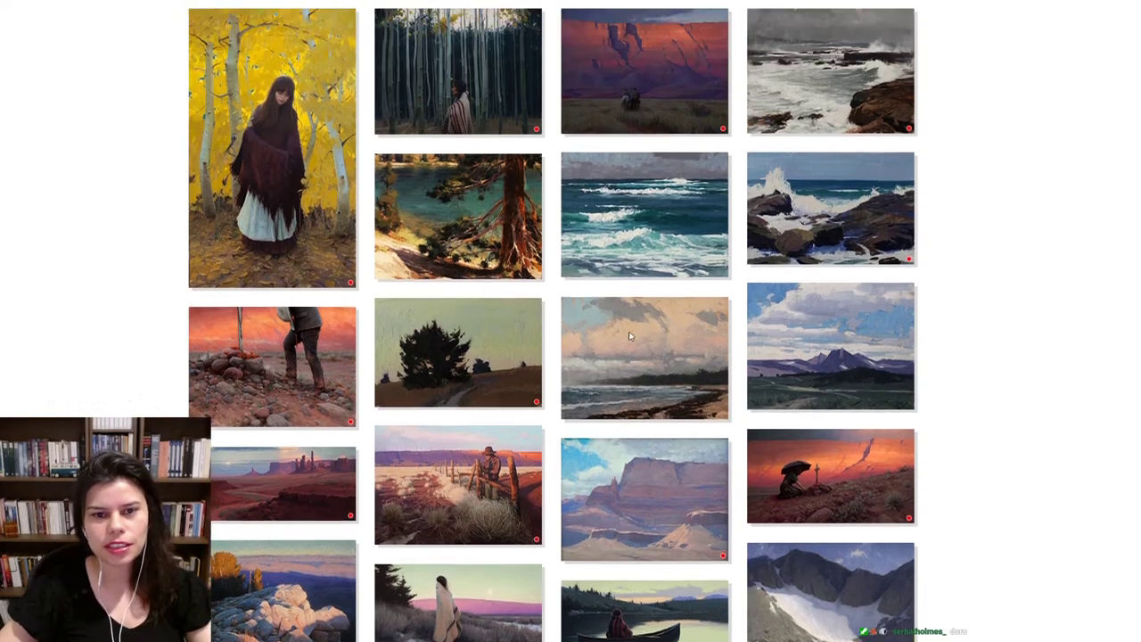
{"action": "scroll", "coordinate": [649, 331], "scroll_direction": "up", "scroll_amount": 3}
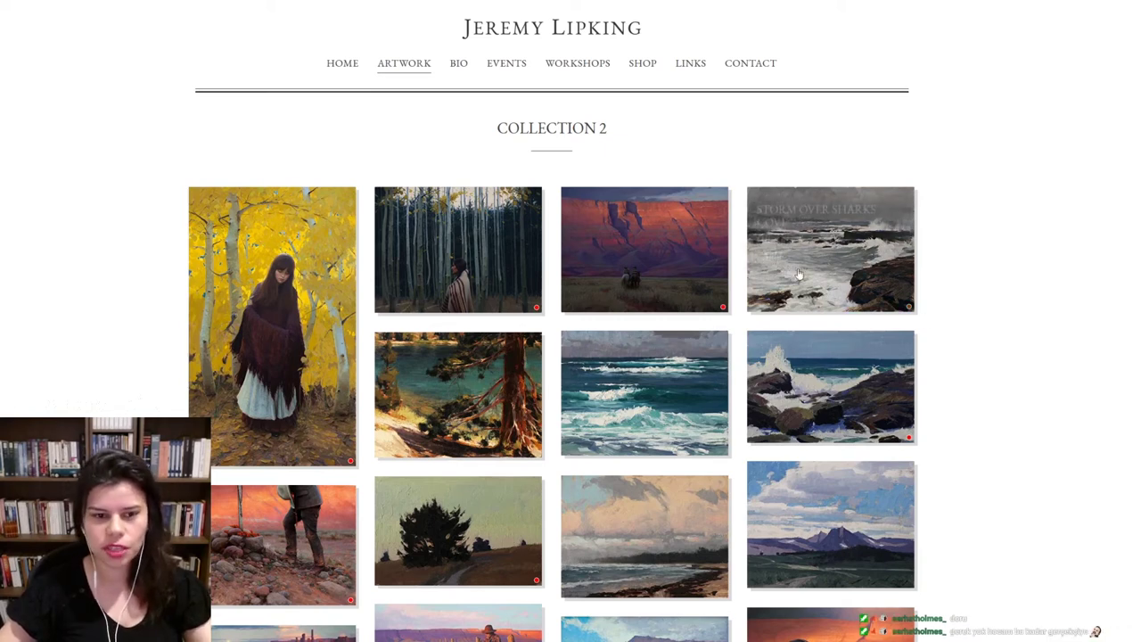
View the Riders Under Vermilion Cliffs and Fall Aspens paintings enlarged, closing each afterwards.
{"action": "left_click", "coordinate": [671, 276]}
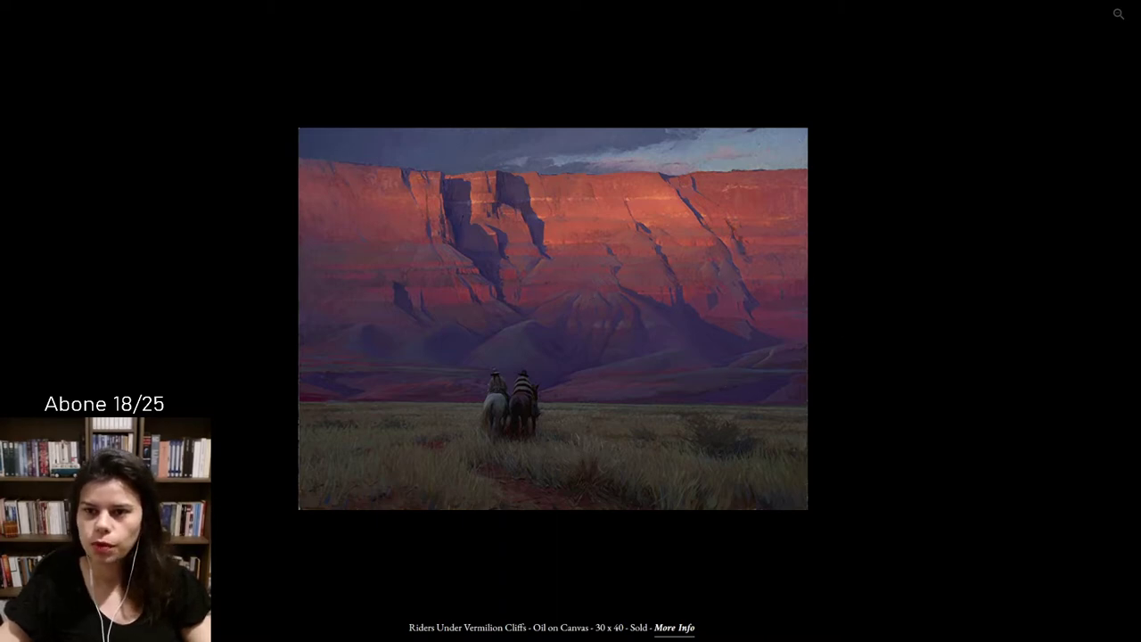
{"action": "key", "text": "Escape"}
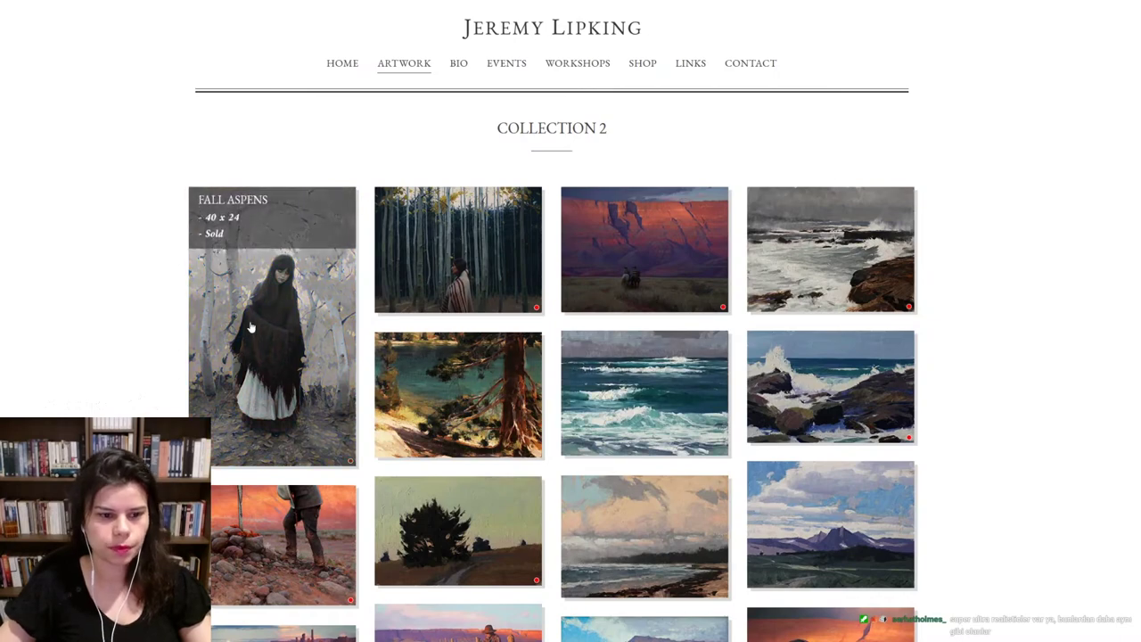
{"action": "left_click", "coordinate": [250, 327]}
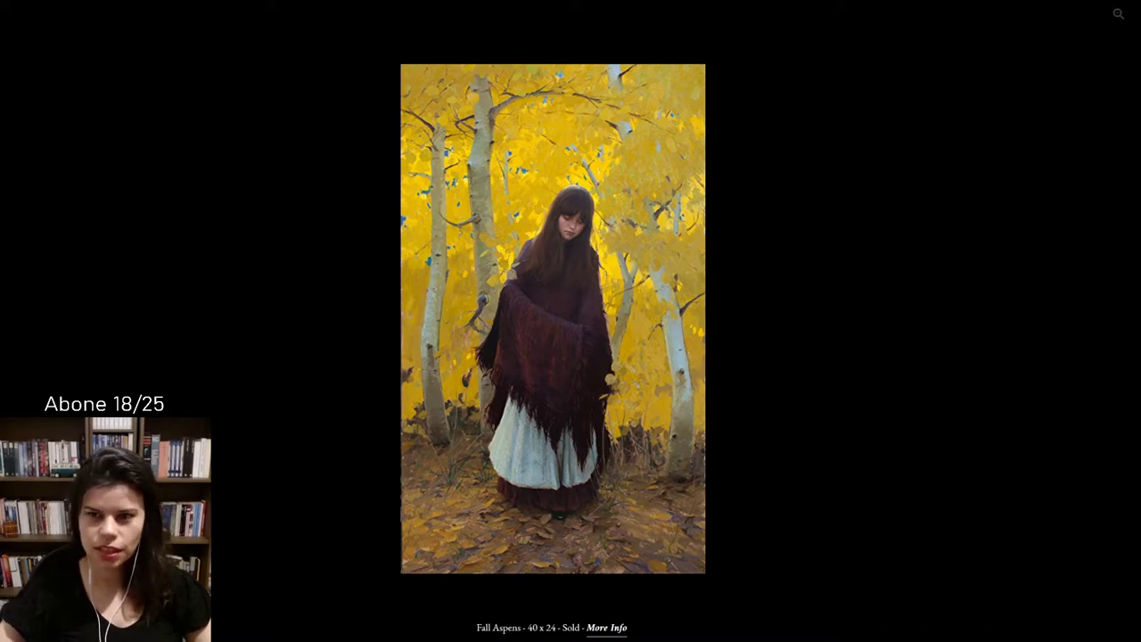
{"action": "key", "text": "Escape"}
Scroll through the Collection 2 grid and back up, then enlarge the North Shore Swell painting.
{"action": "scroll", "coordinate": [947, 395], "scroll_direction": "down", "scroll_amount": 1}
{"action": "scroll", "coordinate": [948, 390], "scroll_direction": "down", "scroll_amount": 2}
{"action": "scroll", "coordinate": [977, 377], "scroll_direction": "down", "scroll_amount": 3}
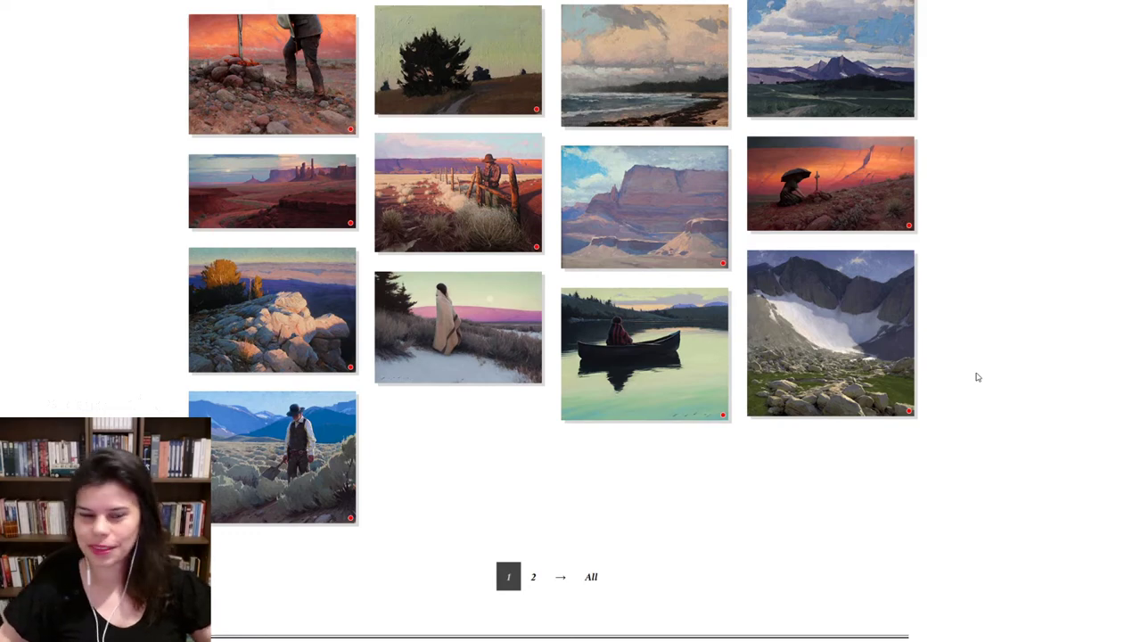
{"action": "scroll", "coordinate": [996, 409], "scroll_direction": "up", "scroll_amount": 2}
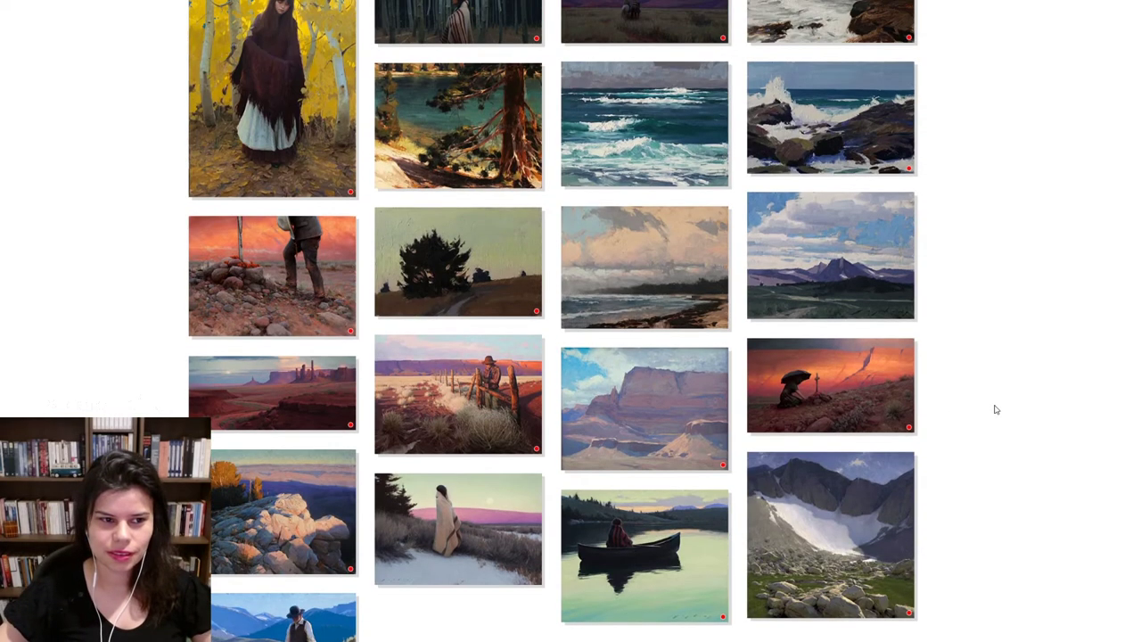
{"action": "scroll", "coordinate": [995, 409], "scroll_direction": "up", "scroll_amount": 2}
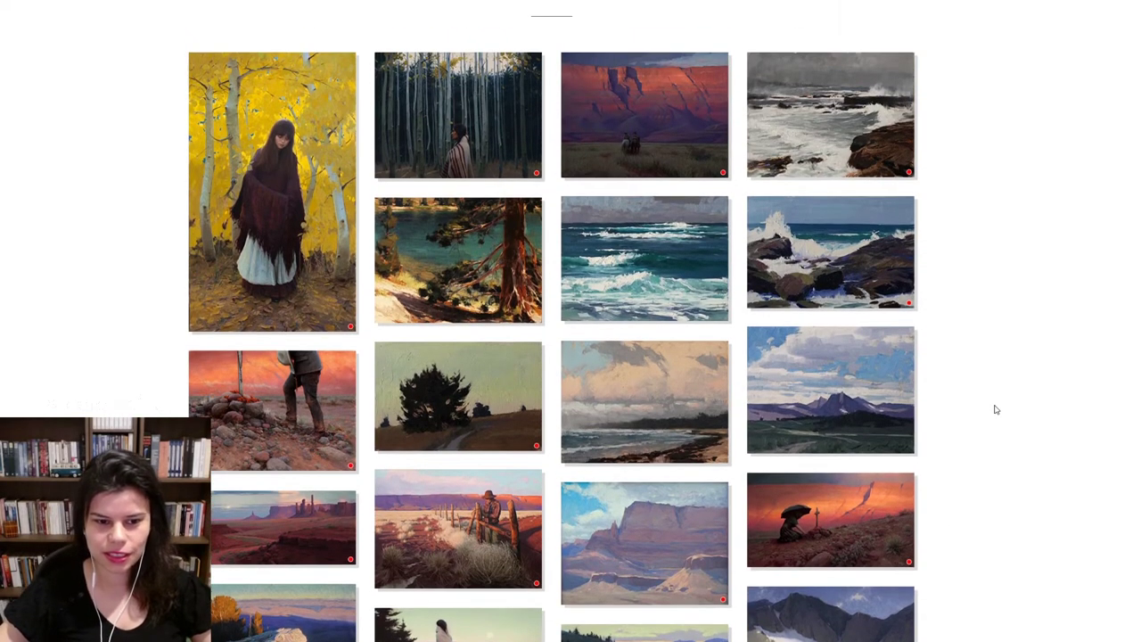
{"action": "scroll", "coordinate": [996, 409], "scroll_direction": "up", "scroll_amount": 2}
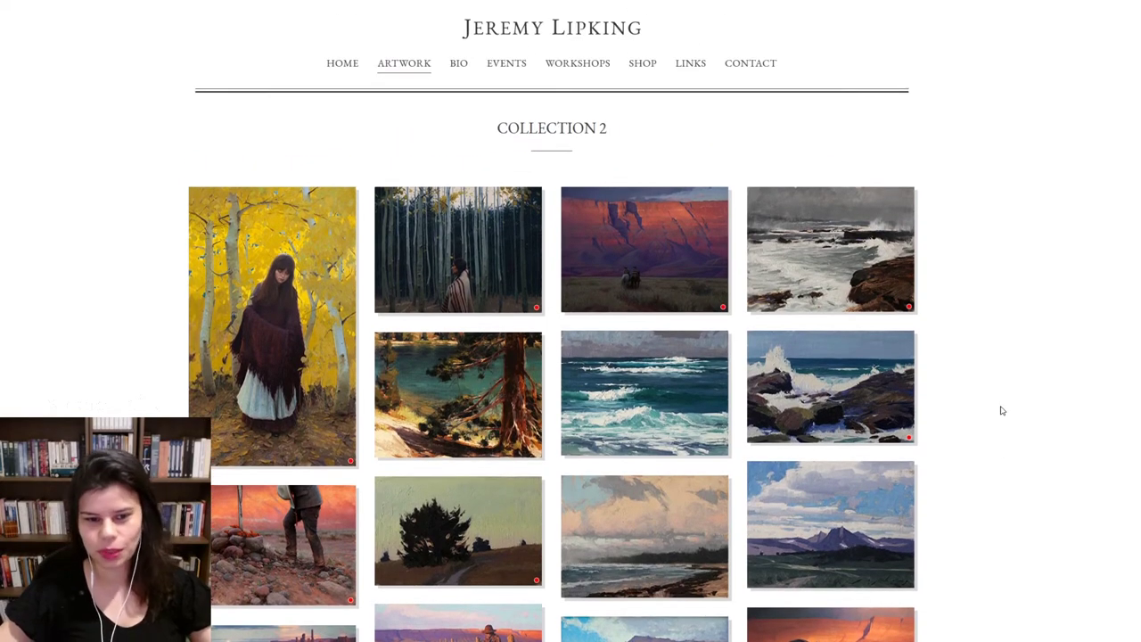
{"action": "left_click", "coordinate": [690, 404]}
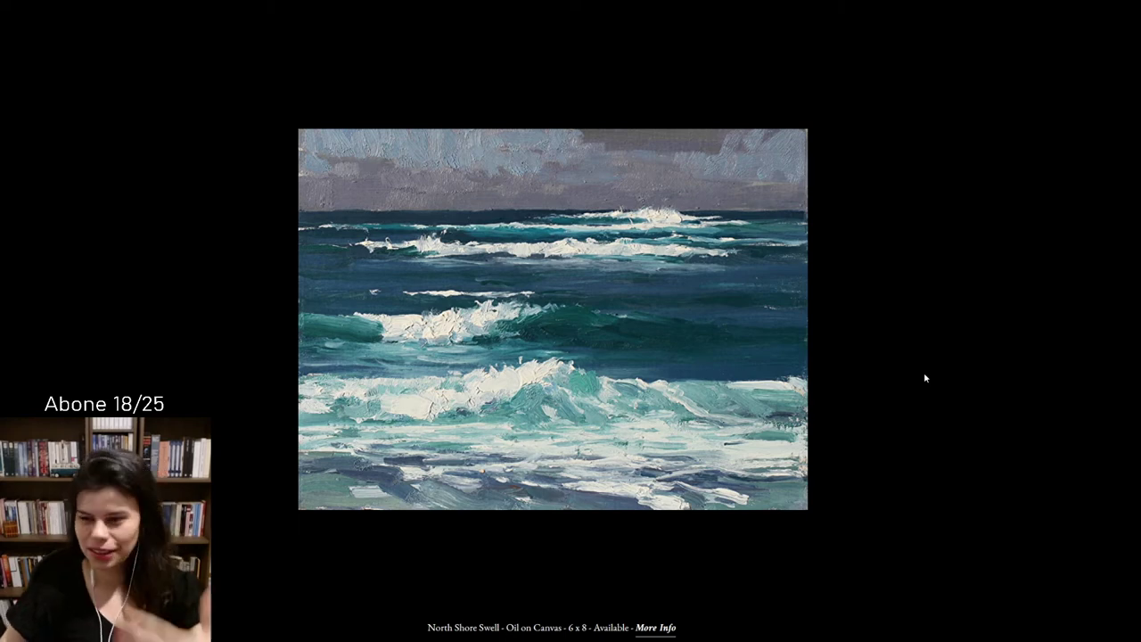
{"action": "left_click", "coordinate": [1119, 13]}
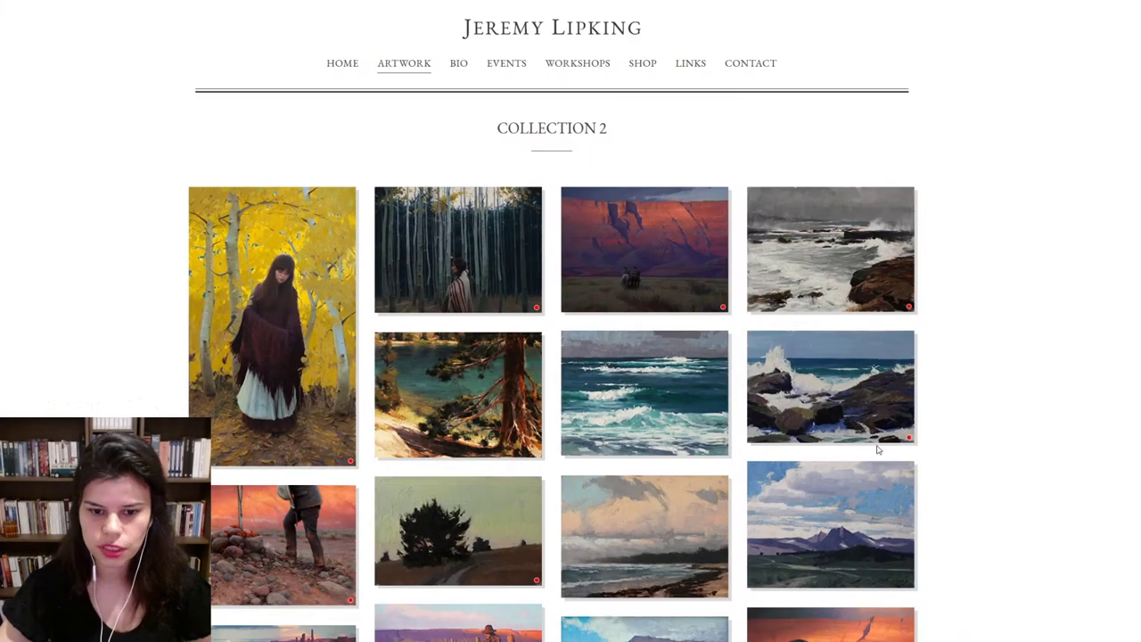
{"action": "scroll", "coordinate": [990, 446], "scroll_direction": "down", "scroll_amount": 1}
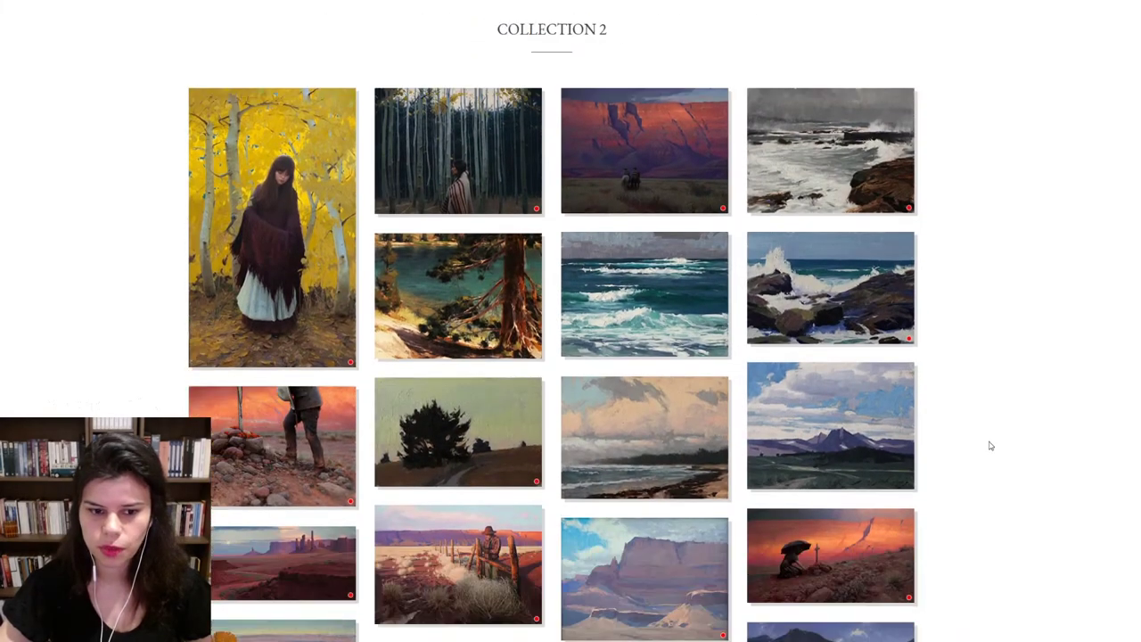
{"action": "scroll", "coordinate": [990, 446], "scroll_direction": "down", "scroll_amount": 2}
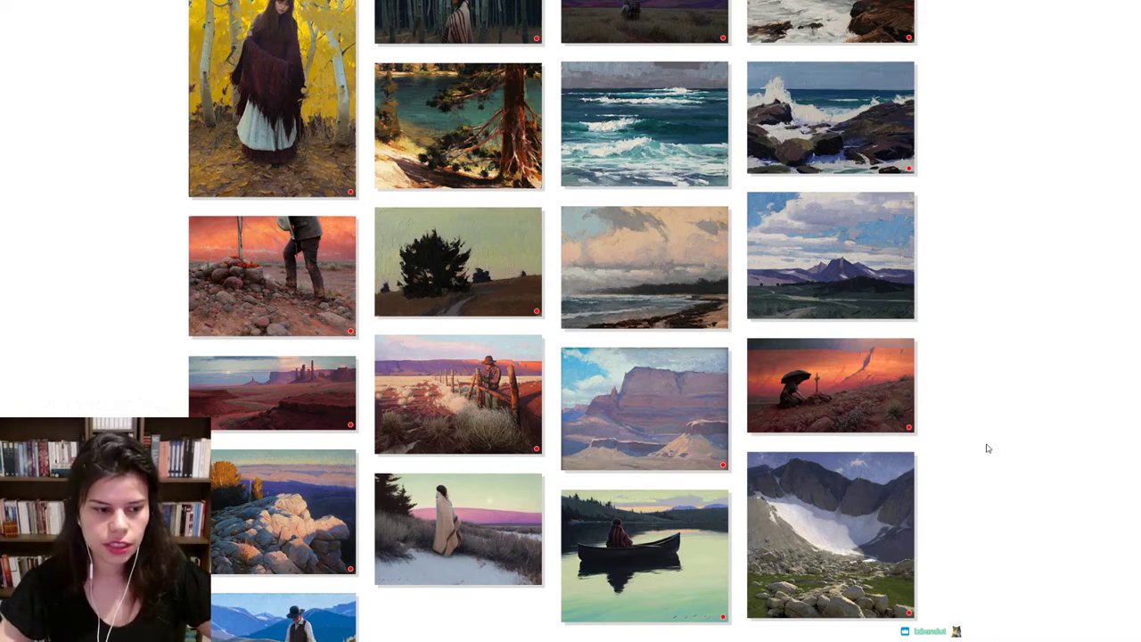
{"action": "scroll", "coordinate": [987, 449], "scroll_direction": "down", "scroll_amount": 2}
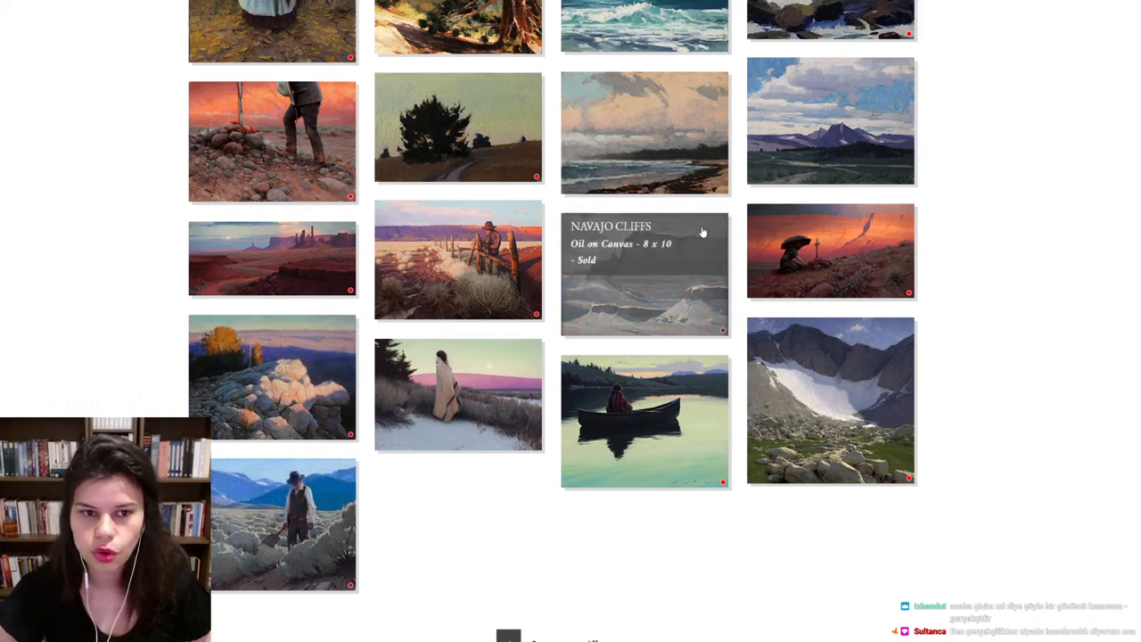
{"action": "scroll", "coordinate": [702, 231], "scroll_direction": "up", "scroll_amount": 3}
Go to Collection 3 and view The Last Light Eastern Sierra enlarged, then close it.
{"action": "scroll", "coordinate": [554, 299], "scroll_direction": "up", "scroll_amount": 3}
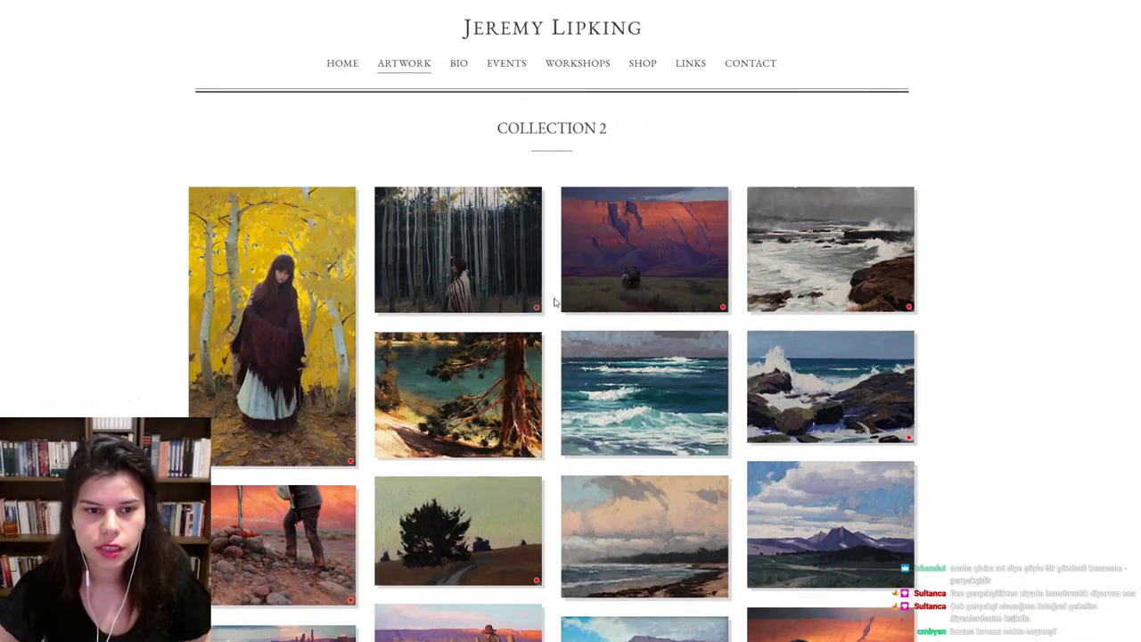
{"action": "left_click", "coordinate": [405, 67]}
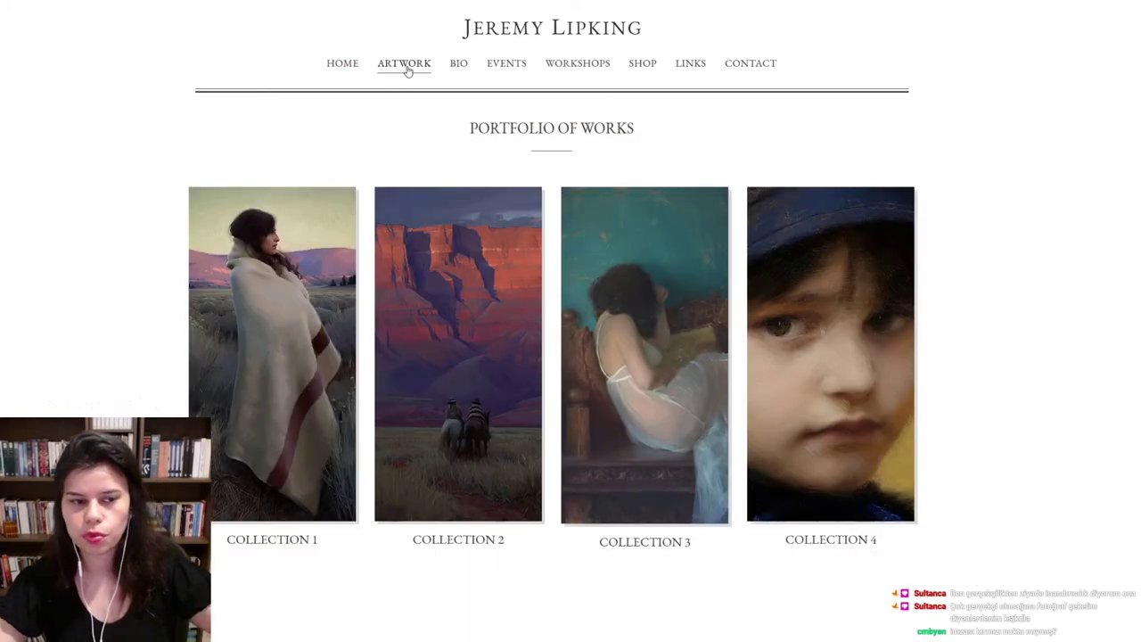
{"action": "left_click", "coordinate": [666, 400]}
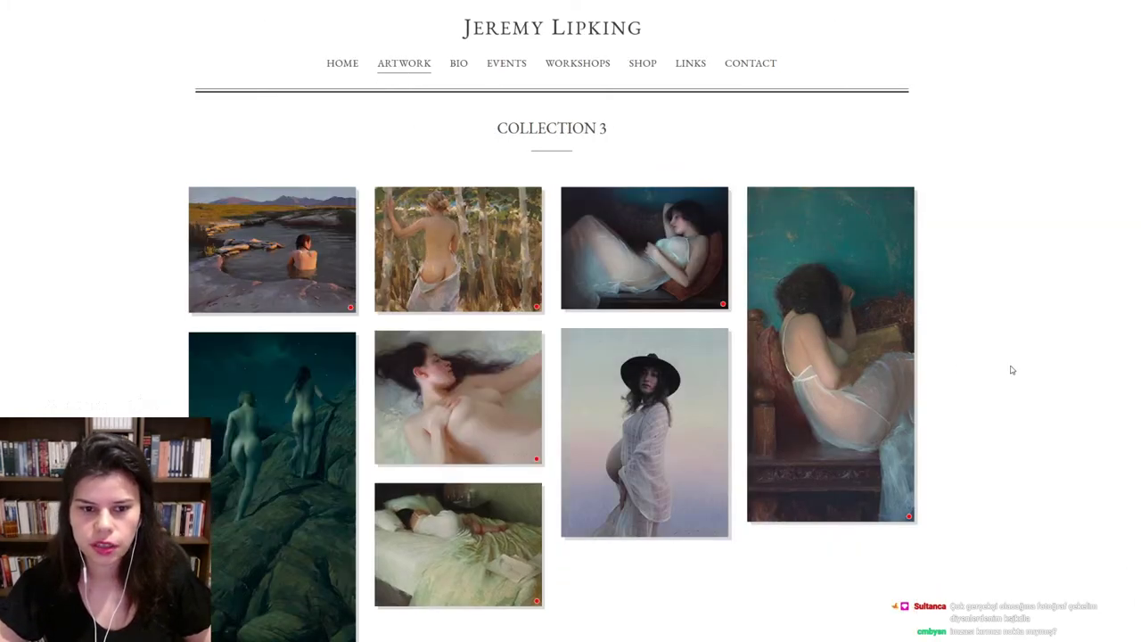
{"action": "scroll", "coordinate": [1012, 370], "scroll_direction": "down", "scroll_amount": 3}
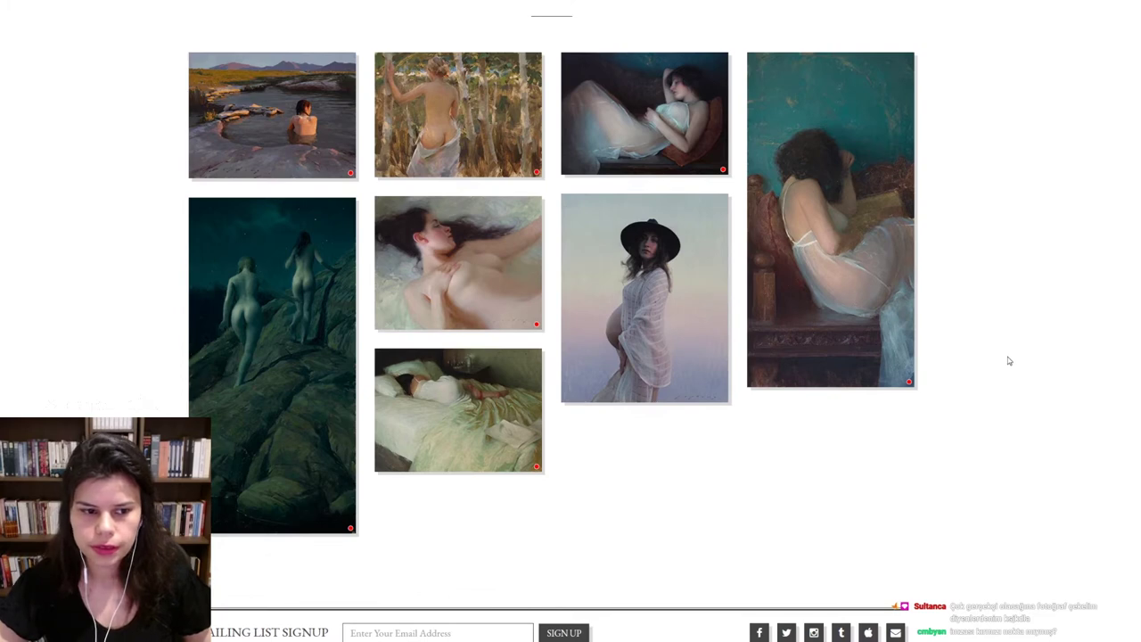
{"action": "scroll", "coordinate": [955, 365], "scroll_direction": "up", "scroll_amount": 2}
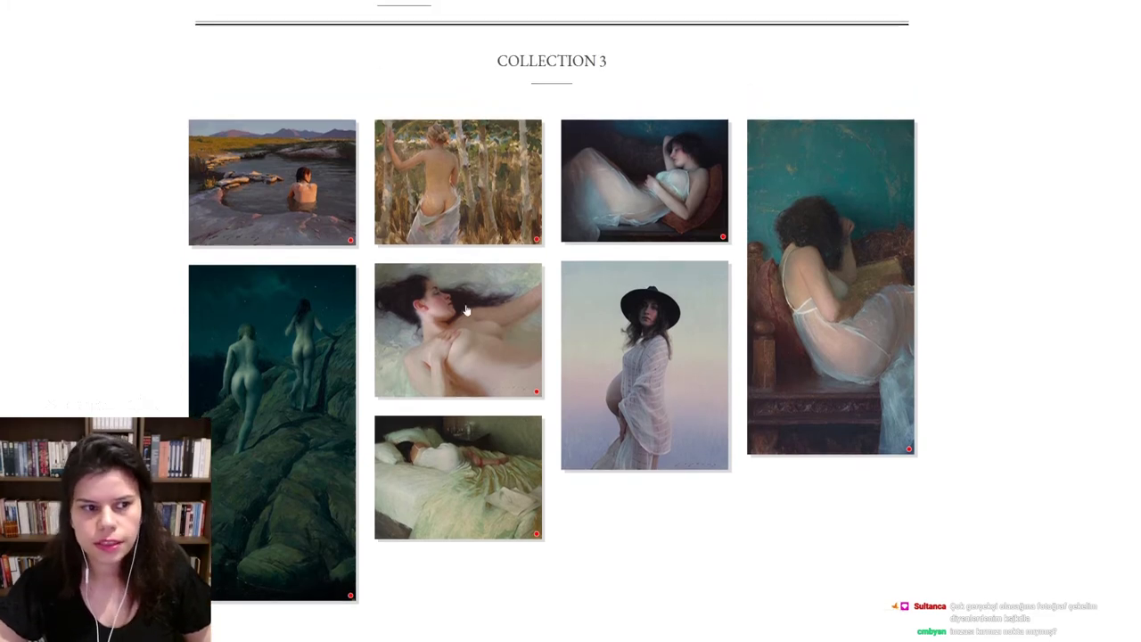
{"action": "left_click", "coordinate": [295, 216]}
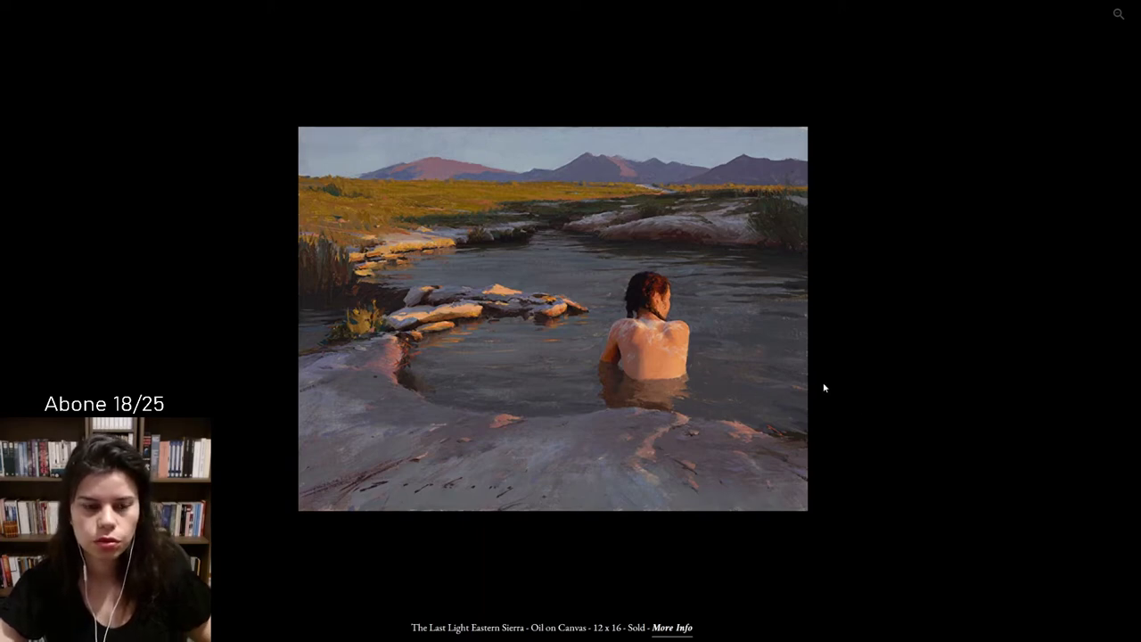
{"action": "mouse_move", "coordinate": [660, 389]}
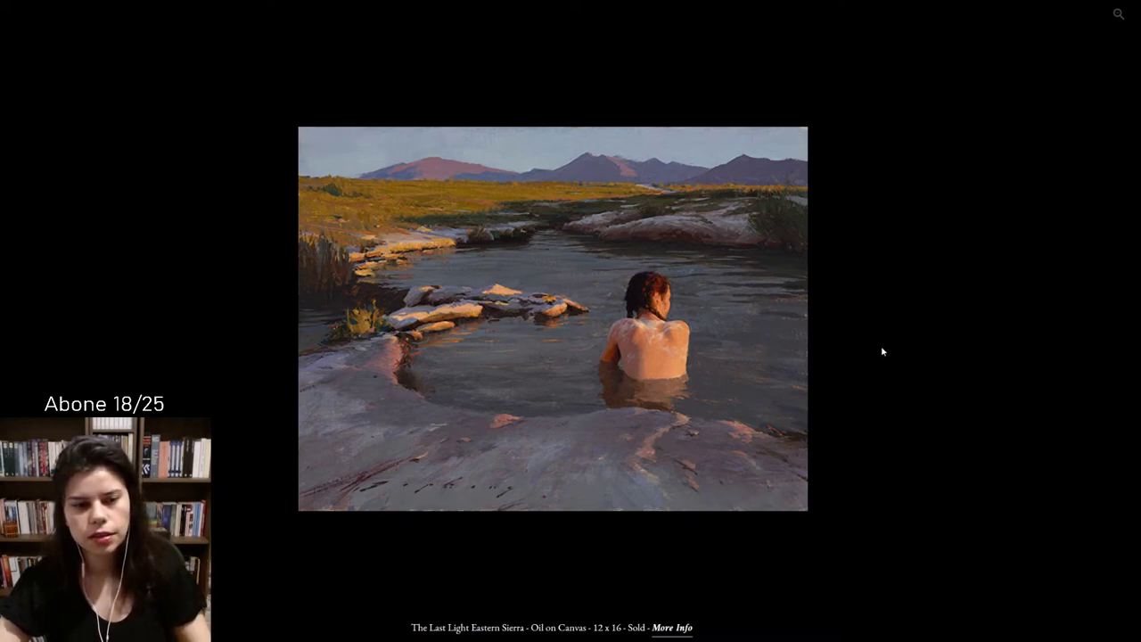
{"action": "mouse_move", "coordinate": [553, 319]}
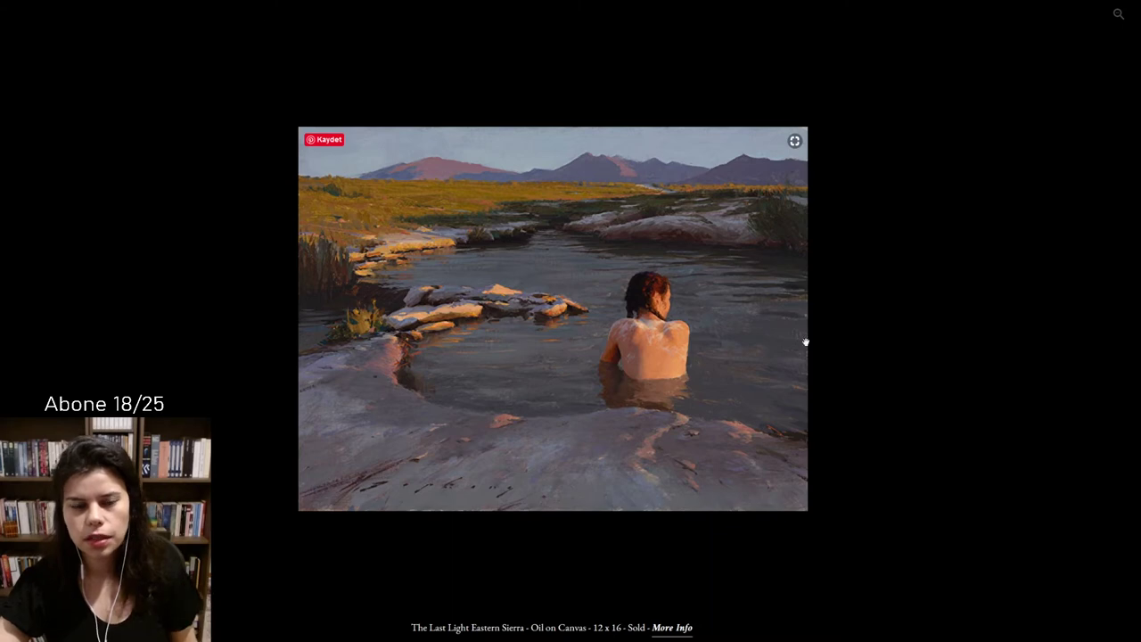
{"action": "mouse_move", "coordinate": [777, 341]}
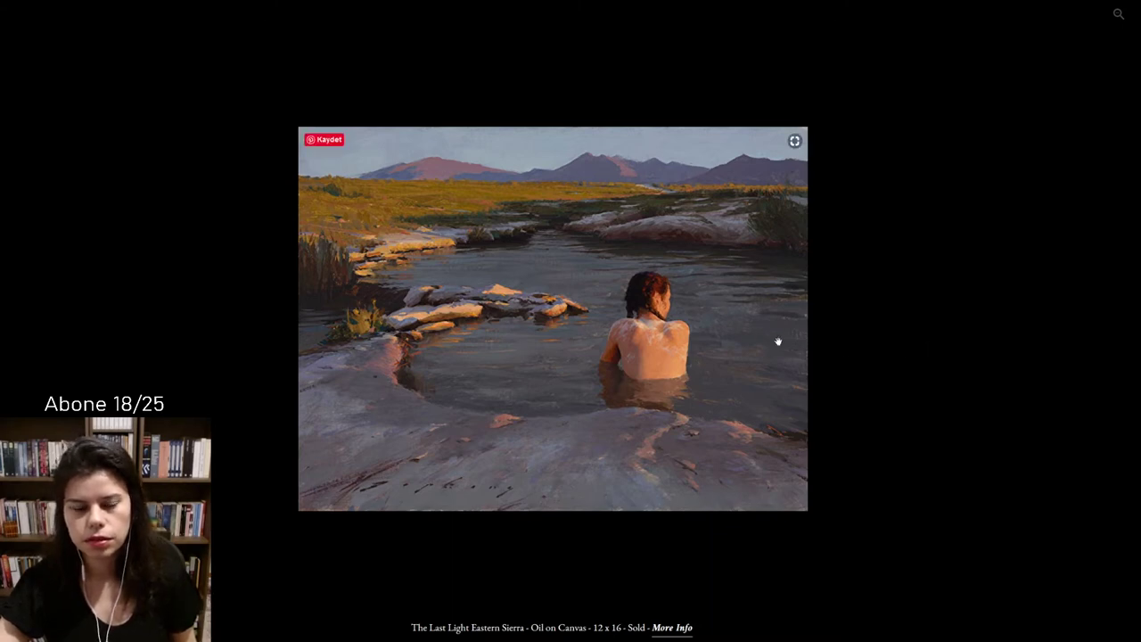
{"action": "key", "text": "Escape"}
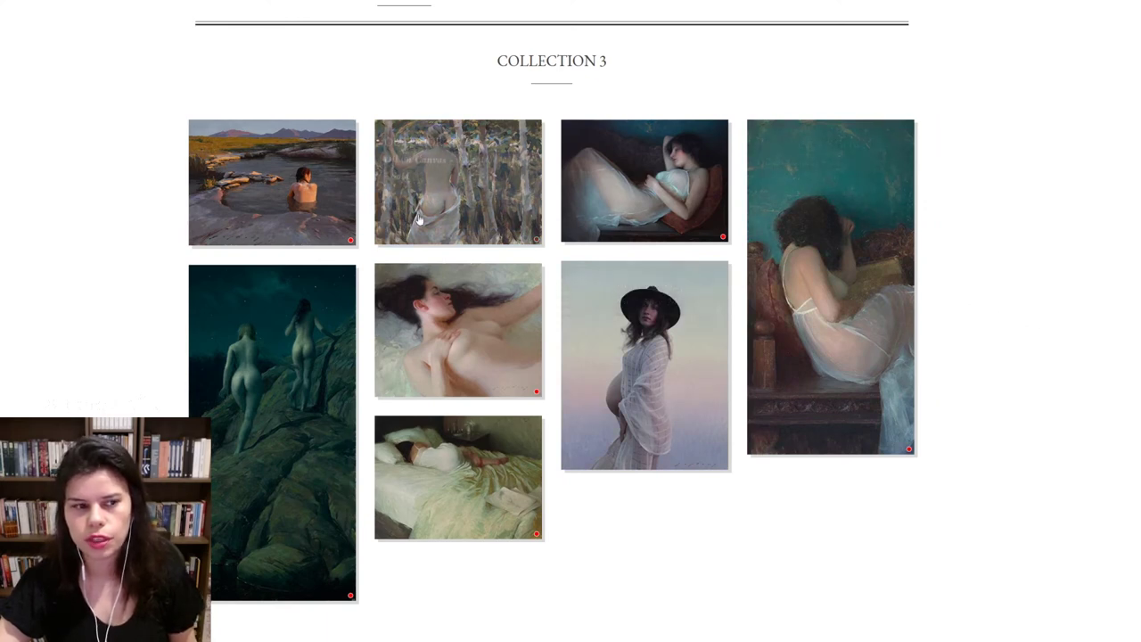
Go back to the Portfolio of Works overview and open the Collection 4 gallery.
{"action": "scroll", "coordinate": [358, 170], "scroll_direction": "up", "scroll_amount": 1}
{"action": "left_click", "coordinate": [408, 64]}
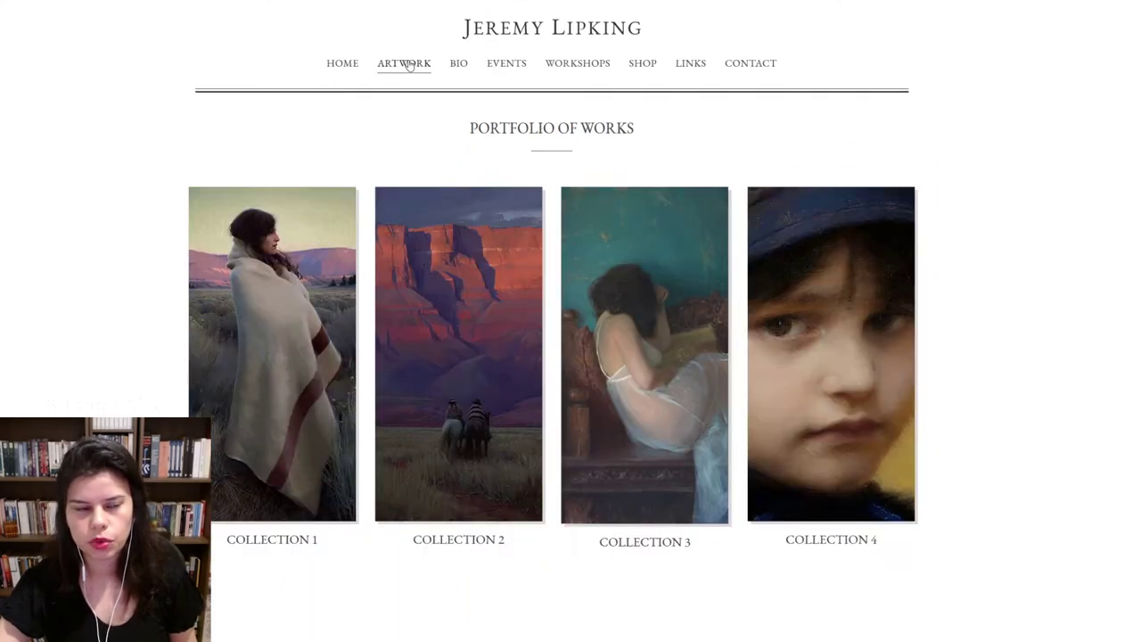
{"action": "left_click", "coordinate": [791, 288]}
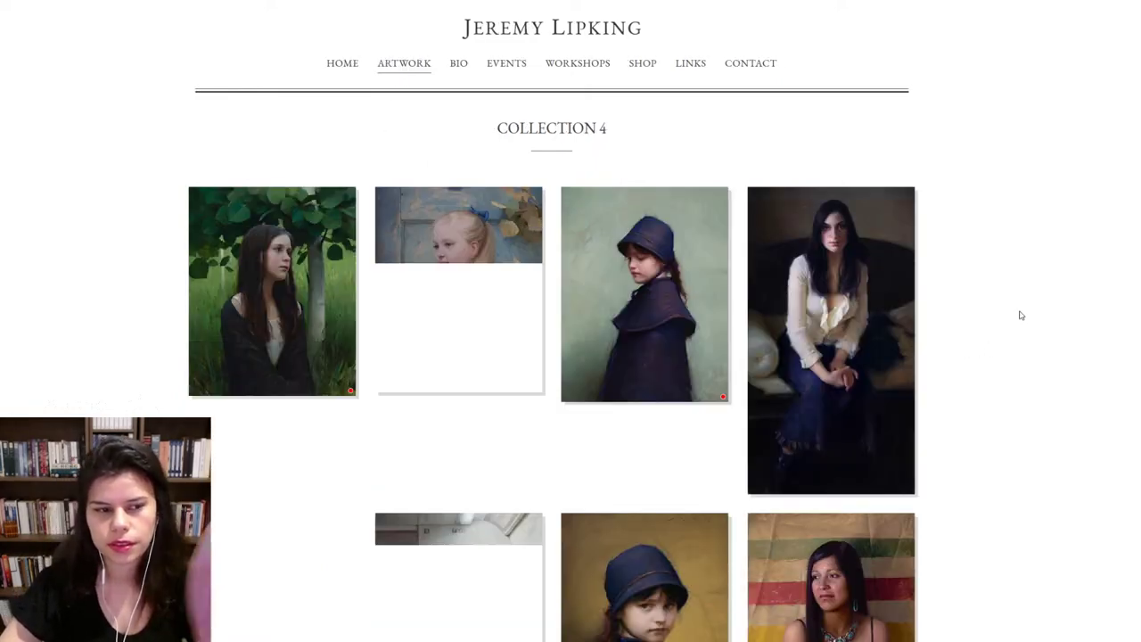
{"action": "scroll", "coordinate": [1023, 307], "scroll_direction": "down", "scroll_amount": 3}
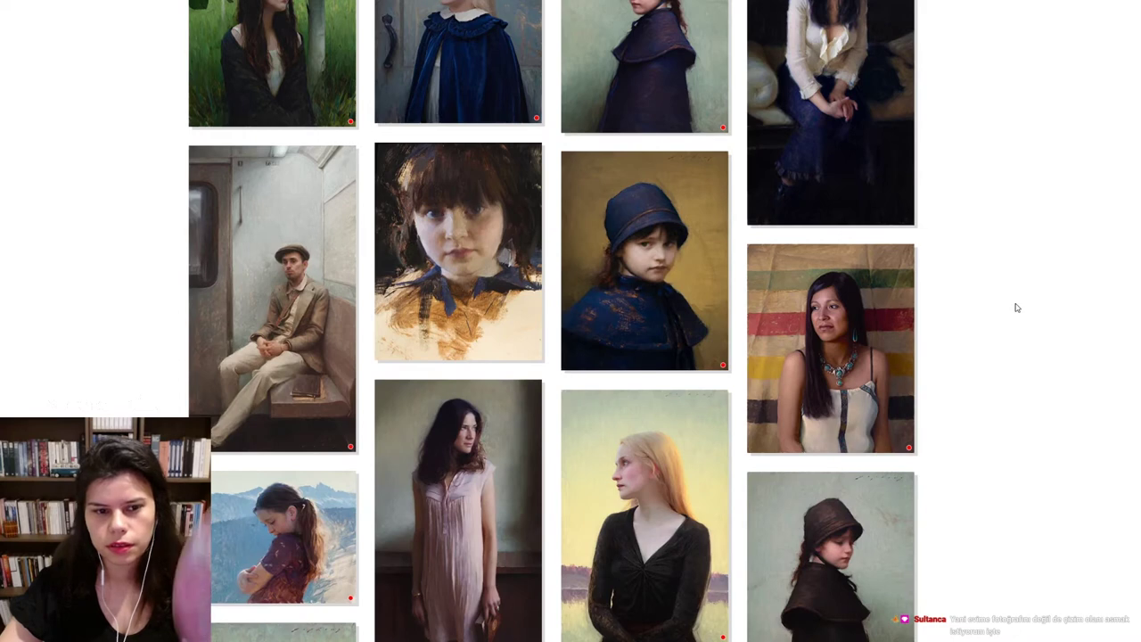
{"action": "scroll", "coordinate": [1017, 307], "scroll_direction": "down", "scroll_amount": 2}
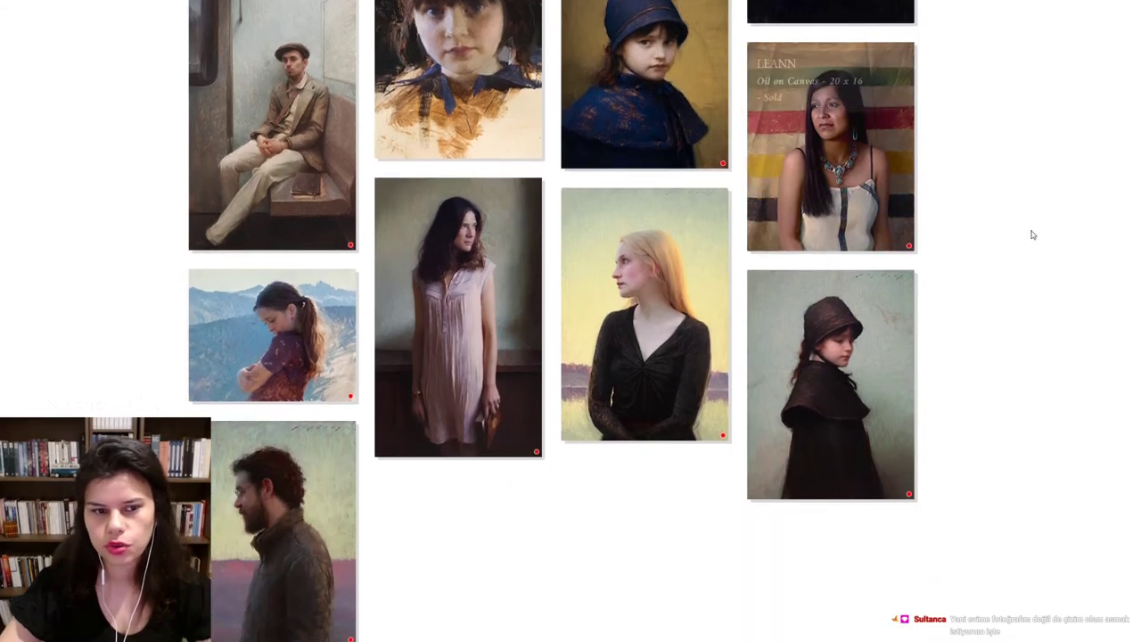
{"action": "mouse_move", "coordinate": [457, 317]}
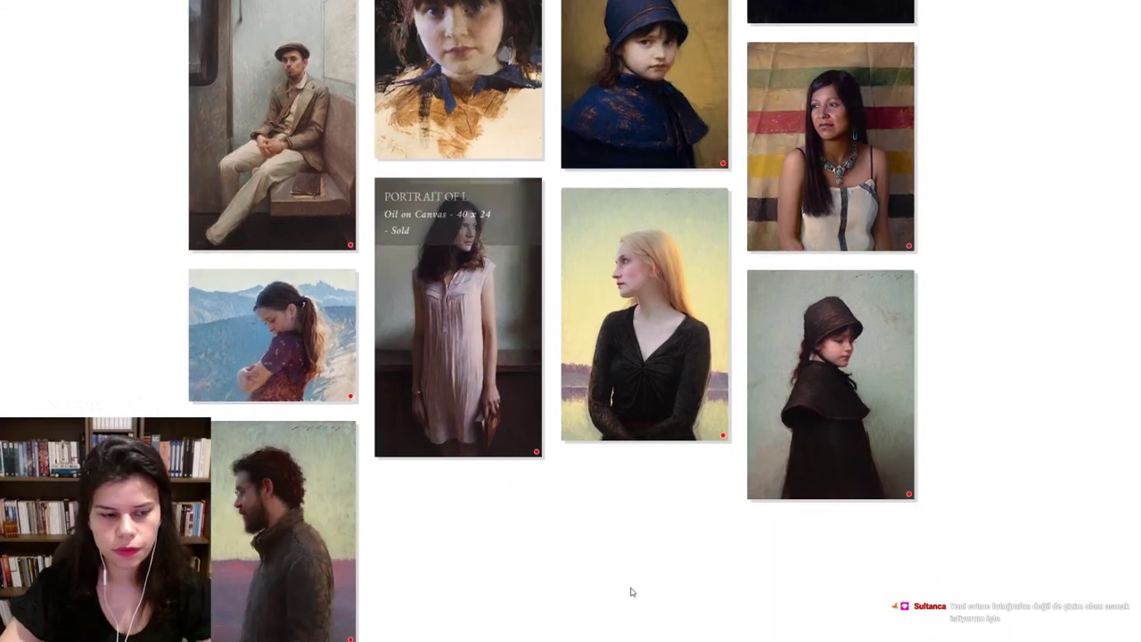
View the Portrait of L painting enlarged, close it, and return to Photoshop.
{"action": "left_click", "coordinate": [512, 339]}
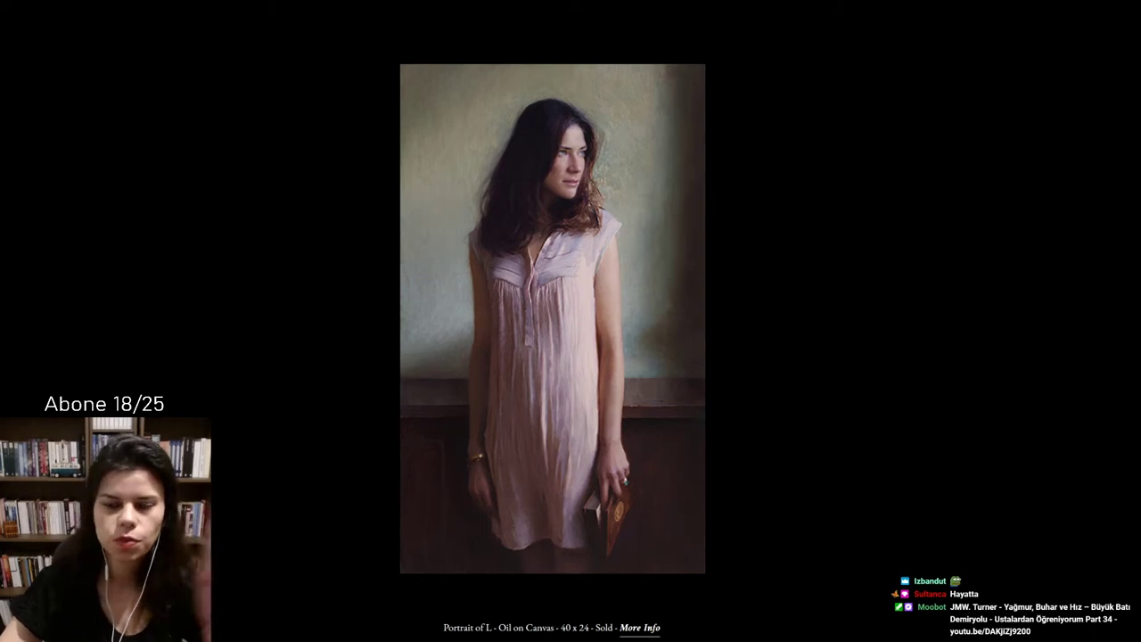
{"action": "left_click", "coordinate": [995, 193]}
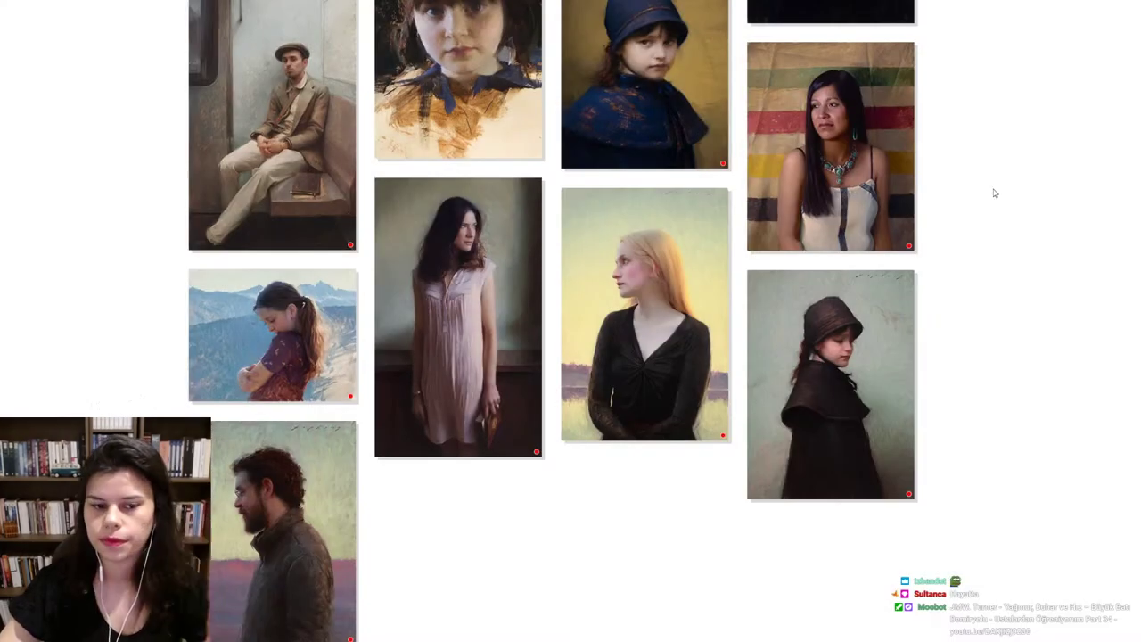
{"action": "scroll", "coordinate": [978, 432], "scroll_direction": "up", "scroll_amount": 1}
{"action": "scroll", "coordinate": [977, 431], "scroll_direction": "up", "scroll_amount": 3}
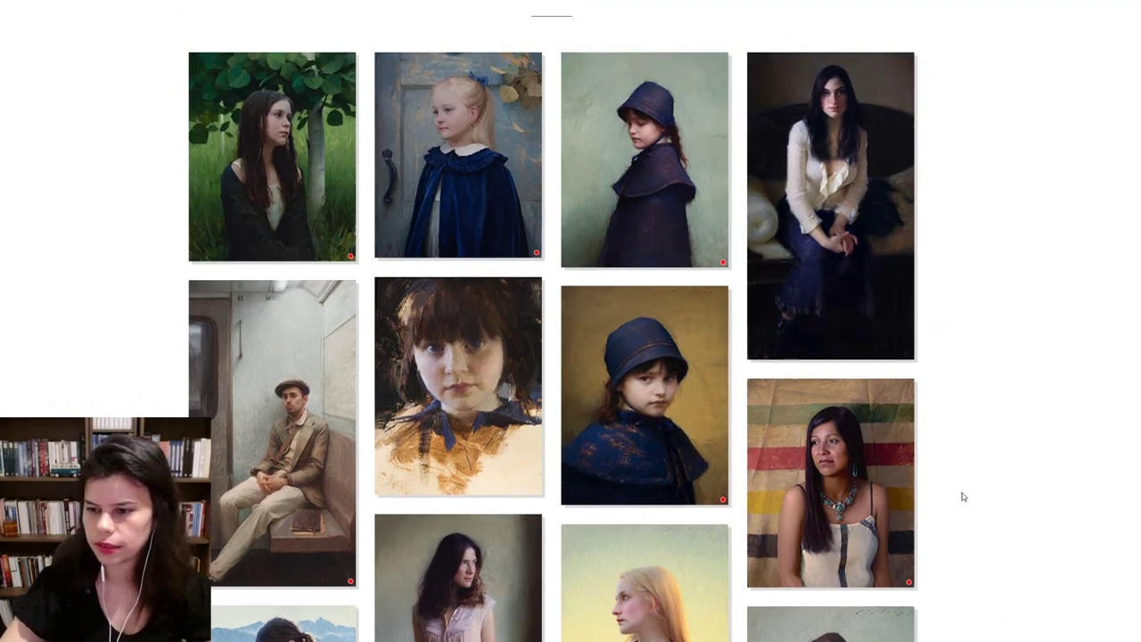
{"action": "key", "text": "alt+Tab"}
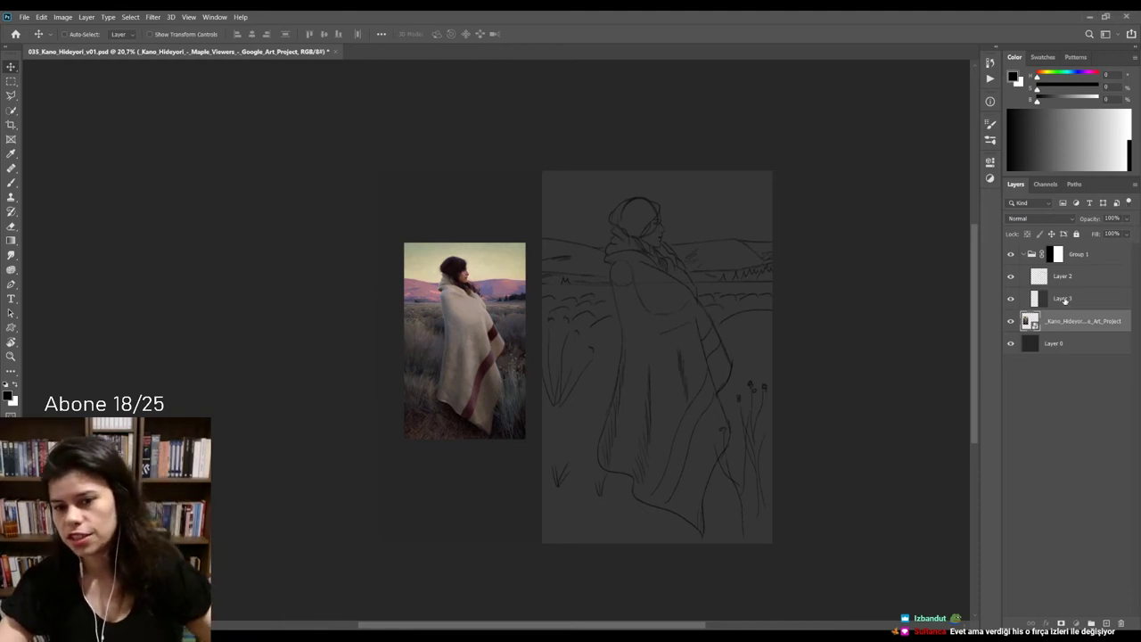
Add a new Layer 4 above Layer 3 and try a brush stroke, undoing it.
{"action": "key", "text": "alt+bracketright"}
{"action": "key", "text": "ctrl+shift+alt+n"}
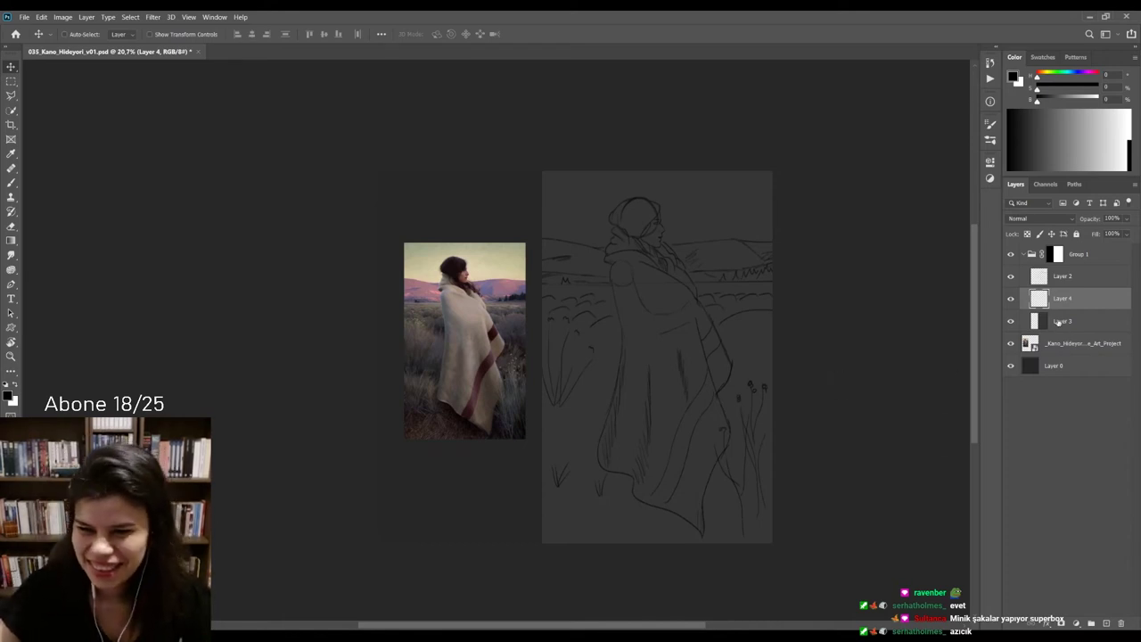
{"action": "scroll", "coordinate": [631, 454], "scroll_direction": "up", "scroll_amount": 2}
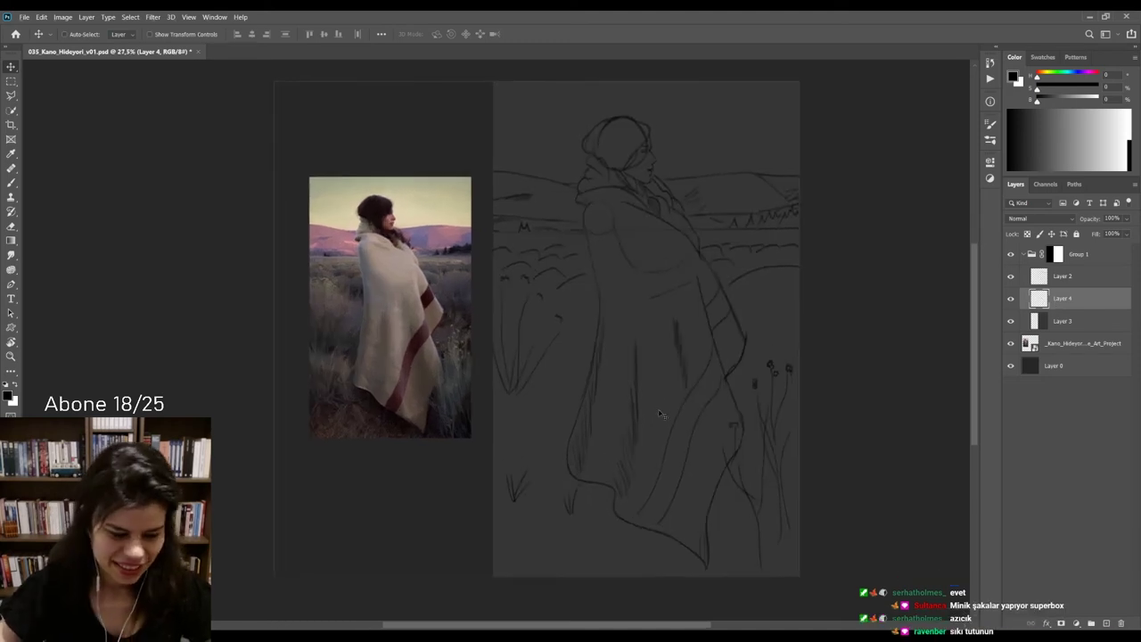
{"action": "key", "text": "b"}
{"action": "key", "text": "9"}
{"action": "key", "text": "9"}
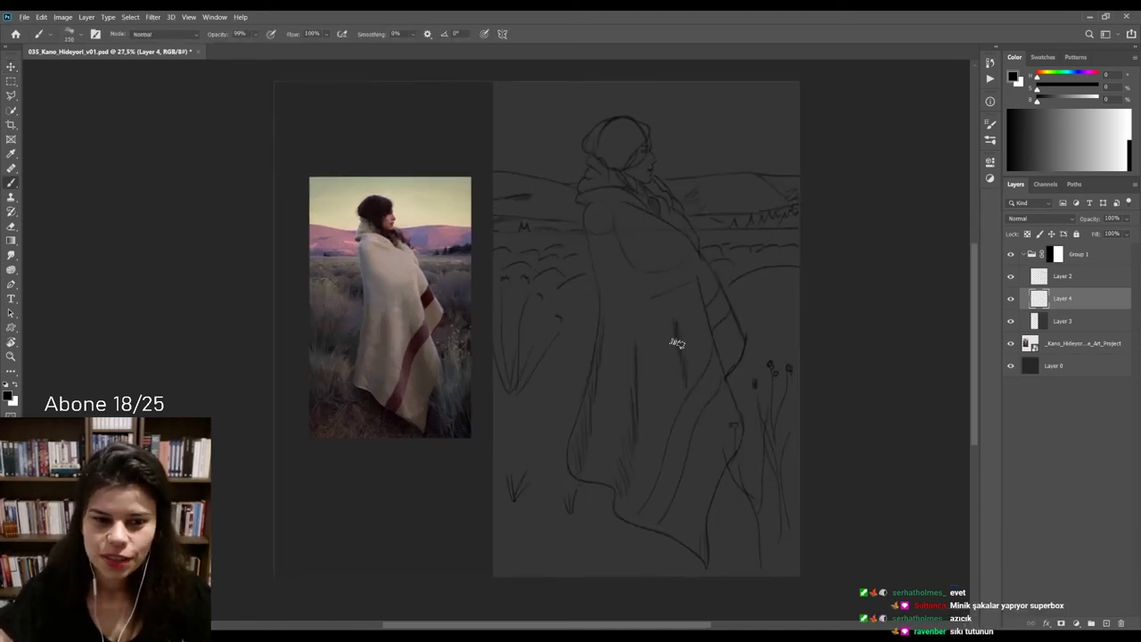
{"action": "left_click_drag", "start_coordinate": [642, 318], "coordinate": [726, 446]}
{"action": "key", "text": "ctrl+z"}
Test more dark brush strokes at full opacity on the sketch, undoing each one.
{"action": "scroll", "coordinate": [675, 362], "scroll_direction": "up", "scroll_amount": 2}
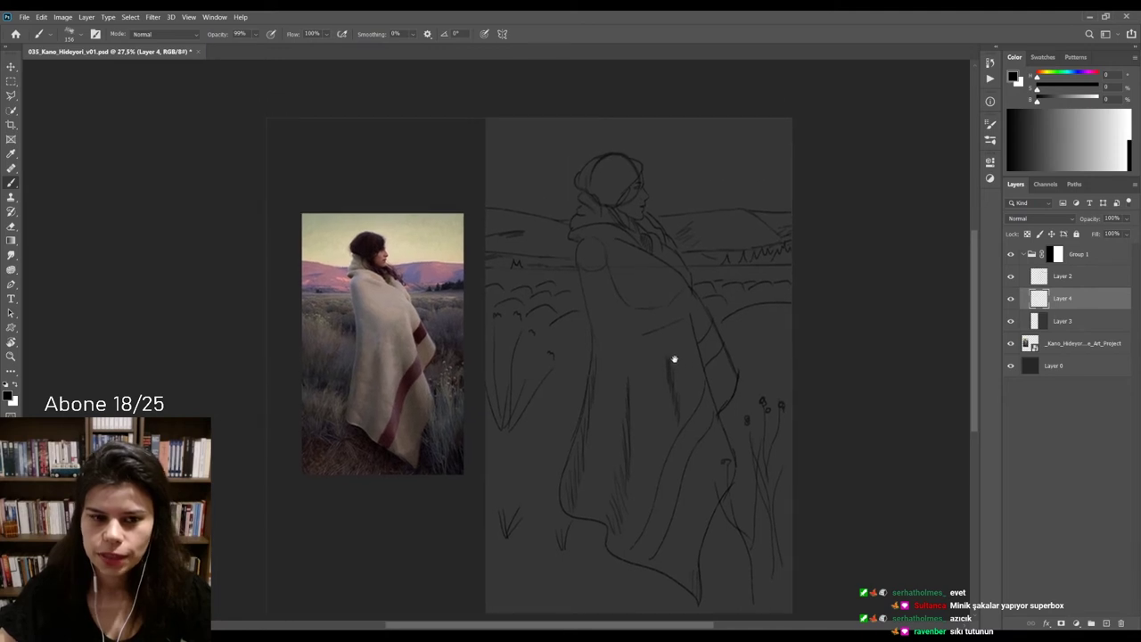
{"action": "left_click", "coordinate": [564, 354]}
{"action": "left_click_drag", "start_coordinate": [559, 395], "coordinate": [651, 446]}
{"action": "key", "text": "ctrl+z"}
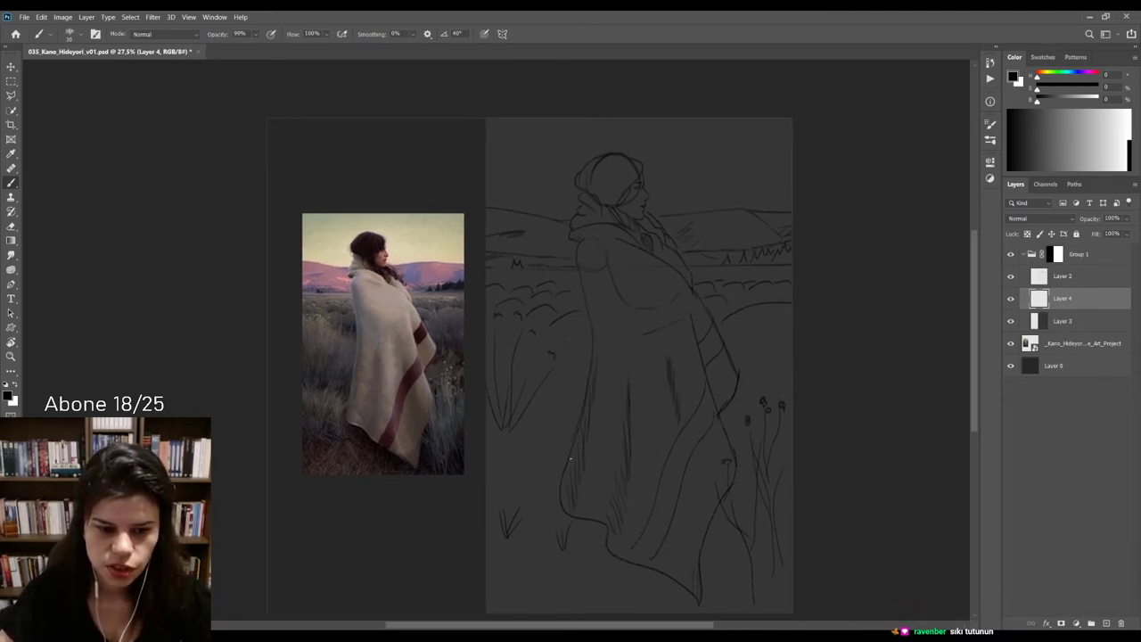
{"action": "key", "text": "0"}
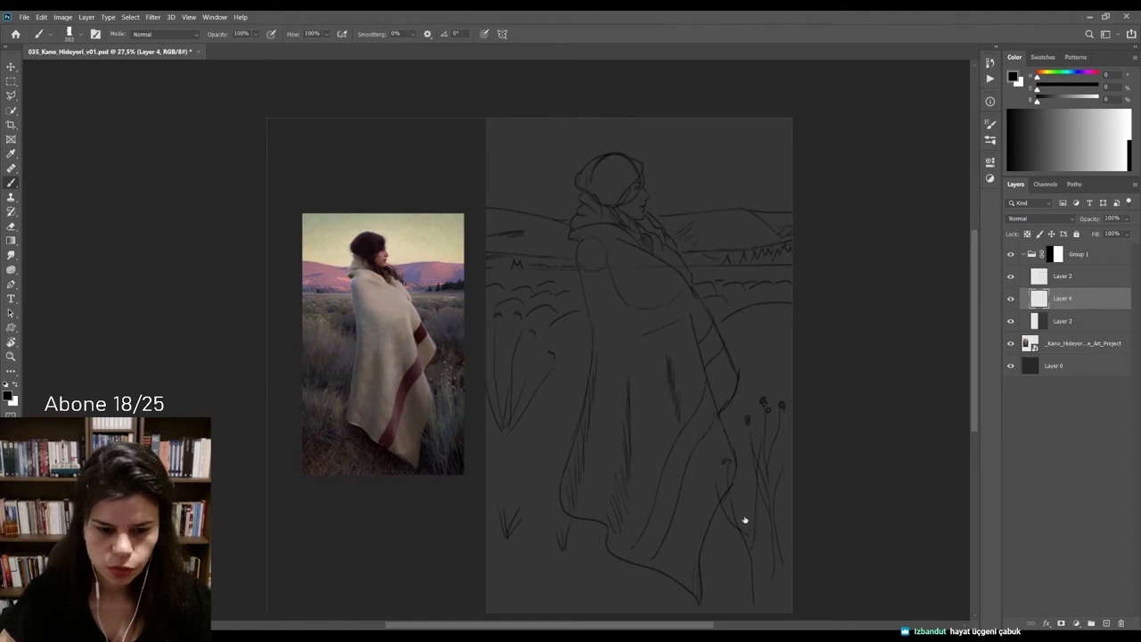
{"action": "left_click_drag", "start_coordinate": [556, 403], "coordinate": [593, 441]}
{"action": "key", "text": "ctrl+z"}
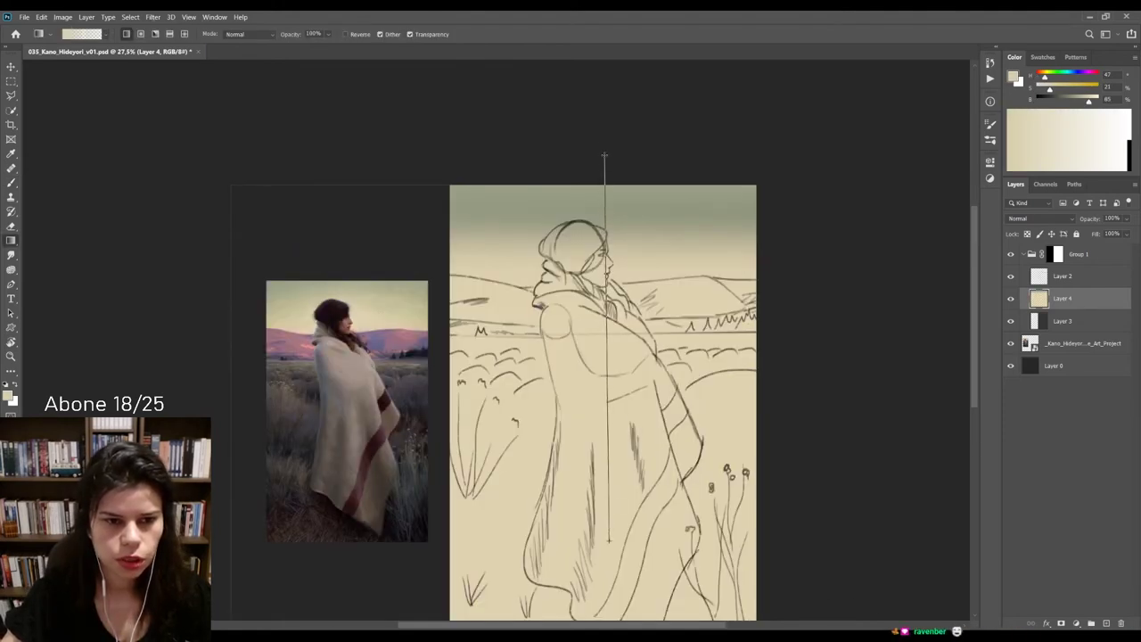
Fill Layer 4 with an upward cream gradient, adjust the cream colour, and add Layer 5.
{"action": "left_click_drag", "start_coordinate": [614, 533], "coordinate": [606, 181]}
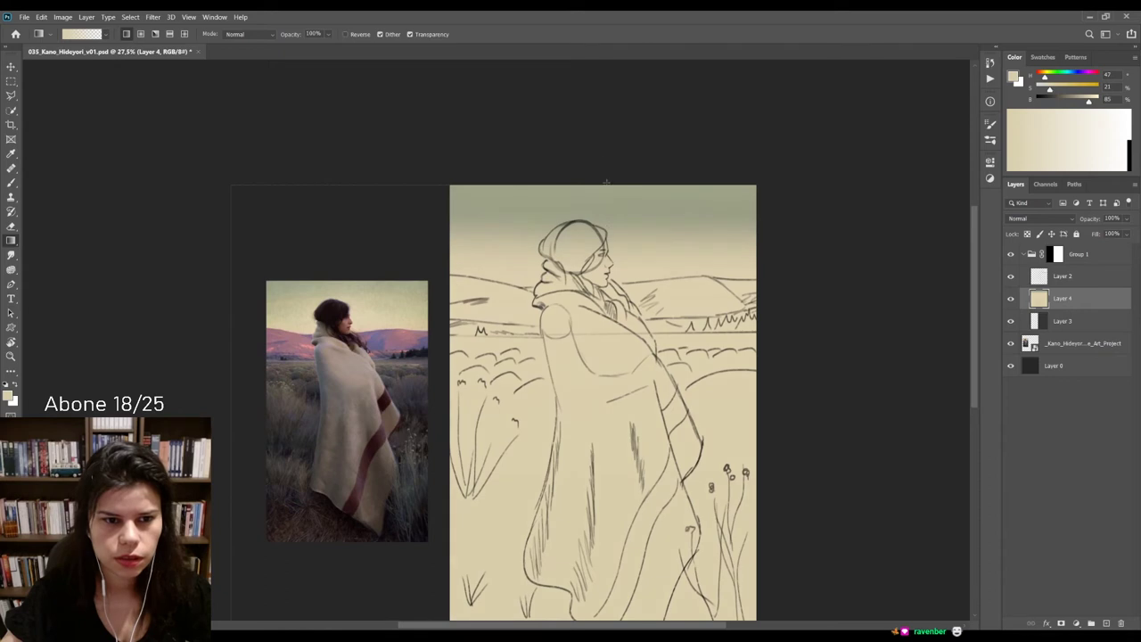
{"action": "left_click", "coordinate": [368, 316], "text": "alt"}
{"action": "scroll", "coordinate": [602, 252], "scroll_direction": "down", "scroll_amount": 2}
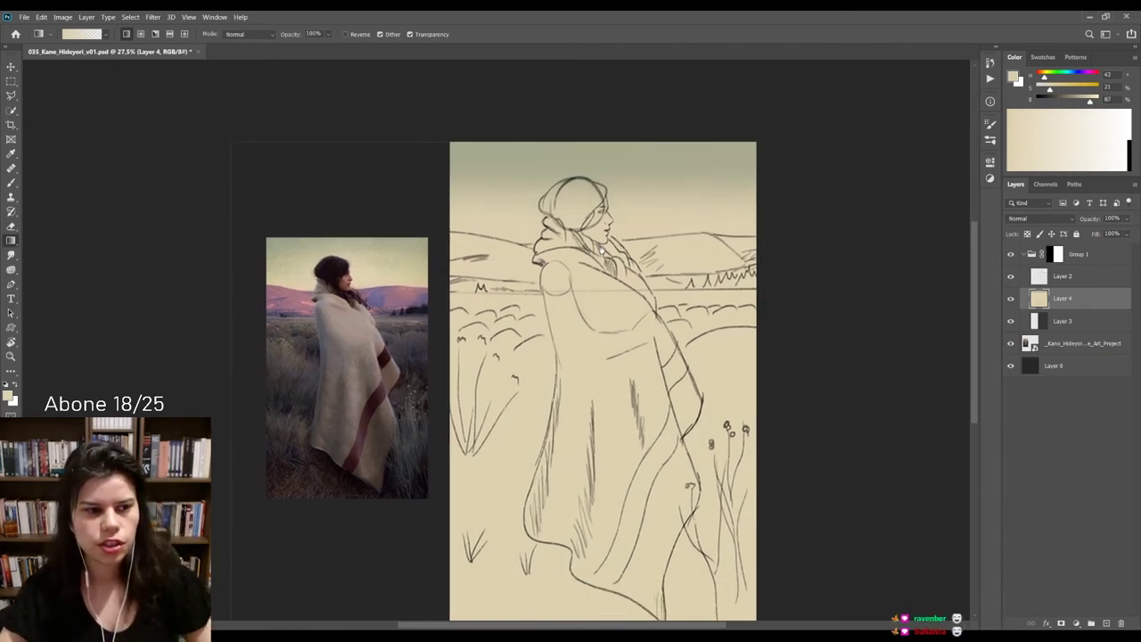
{"action": "scroll", "coordinate": [699, 325], "scroll_direction": "down", "scroll_amount": 1}
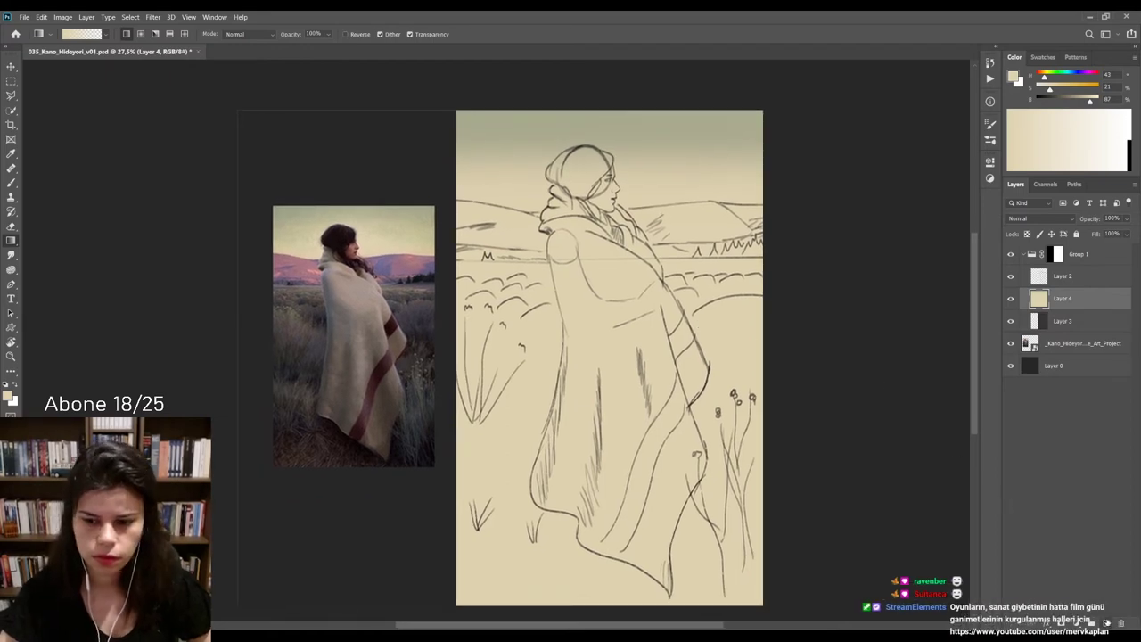
{"action": "key", "text": "ctrl+shift+alt+n"}
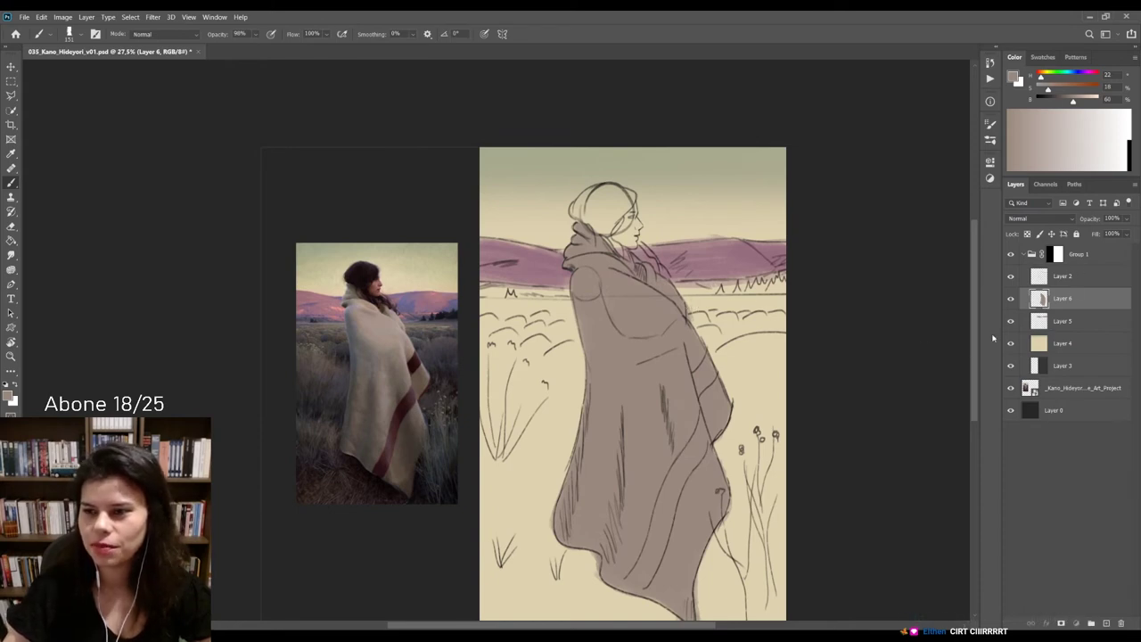
Shift the canvas view, switch between Eraser and Brush, and zoom in to paint the hair.
{"action": "left_click_drag", "start_coordinate": [642, 318], "coordinate": [654, 339]}
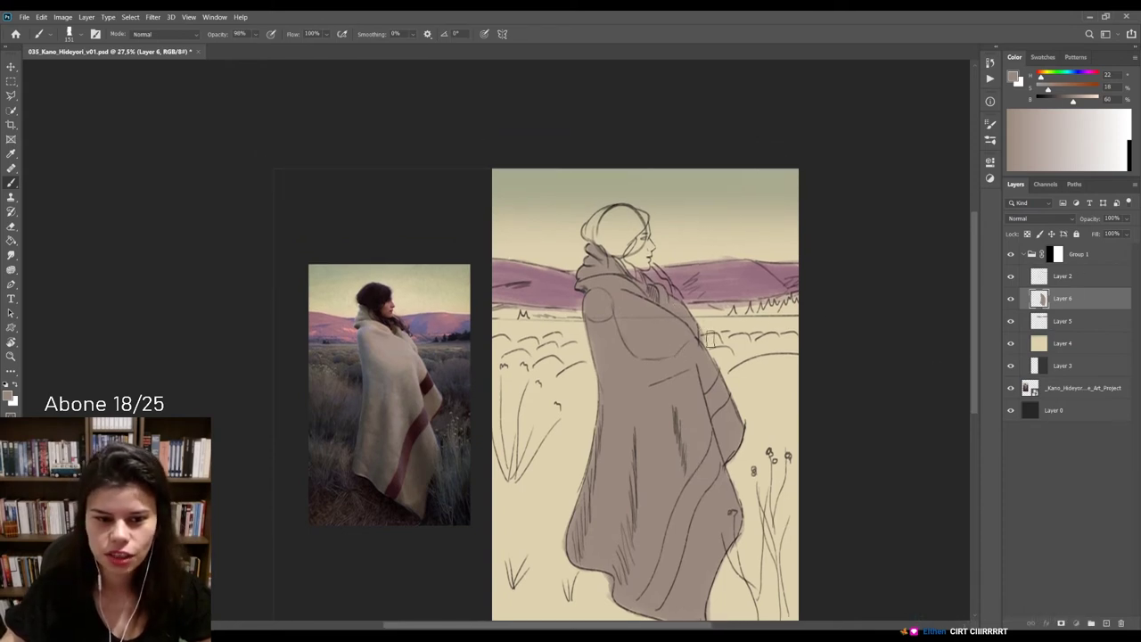
{"action": "key", "text": "e"}
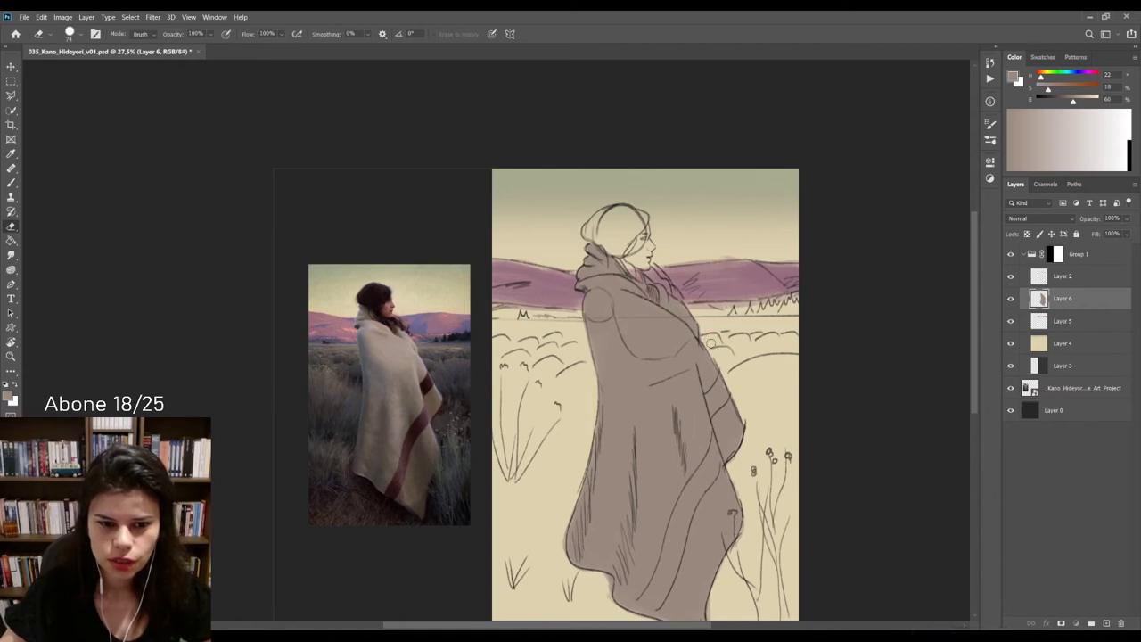
{"action": "key", "text": "b"}
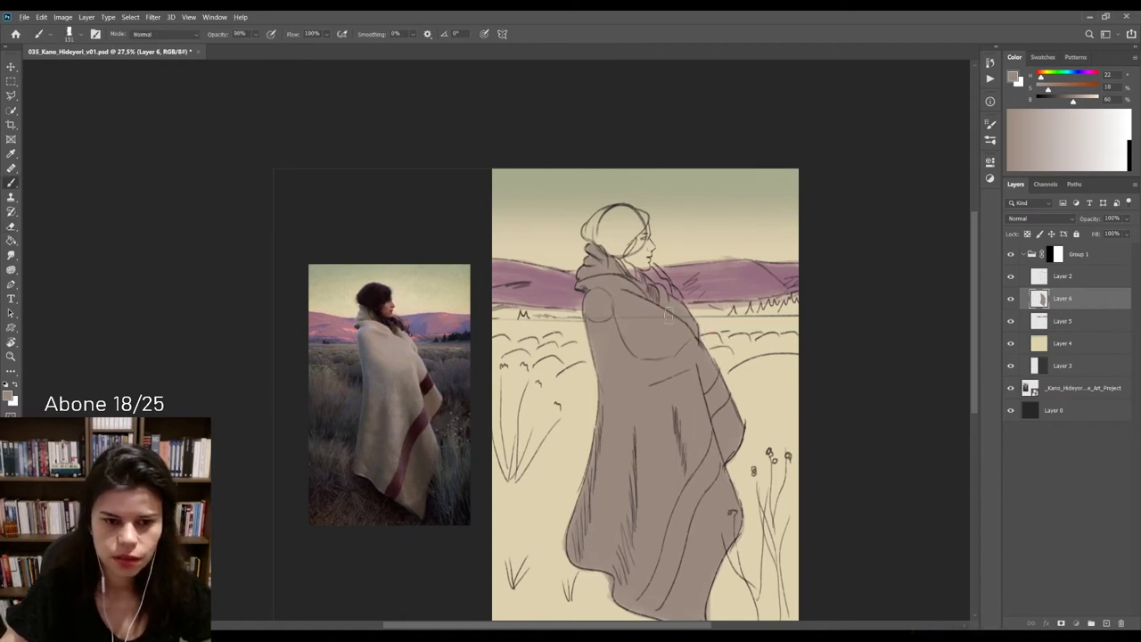
{"action": "scroll", "coordinate": [670, 330], "scroll_direction": "up", "scroll_amount": 3}
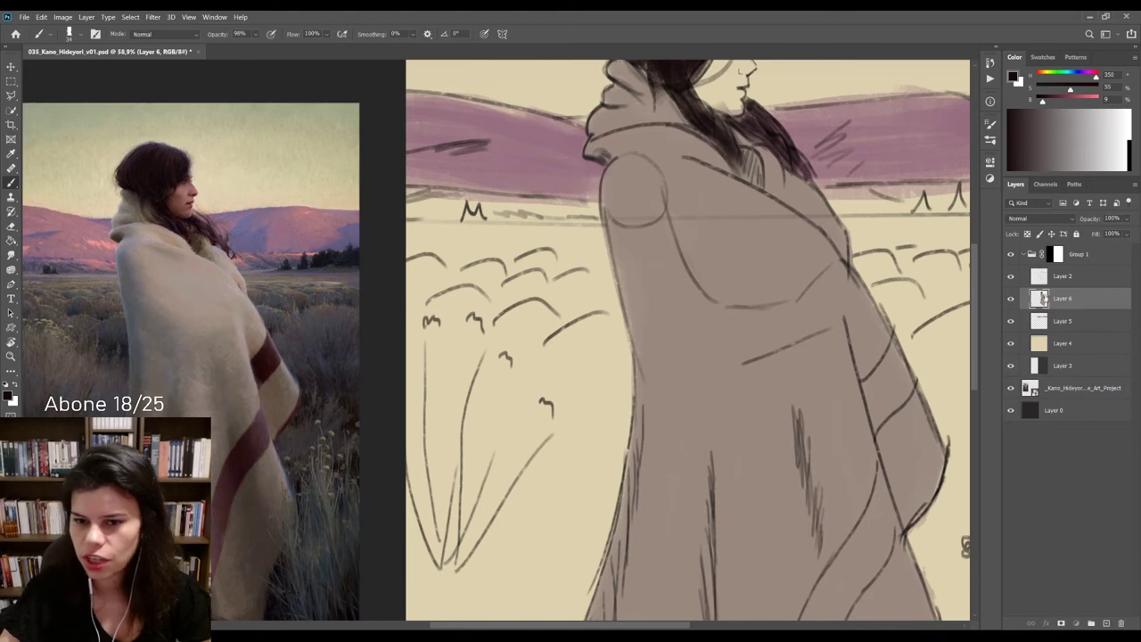
Pan the canvas to bring the woman's head and hood into view.
{"action": "left_click_drag", "start_coordinate": [817, 352], "coordinate": [752, 421]}
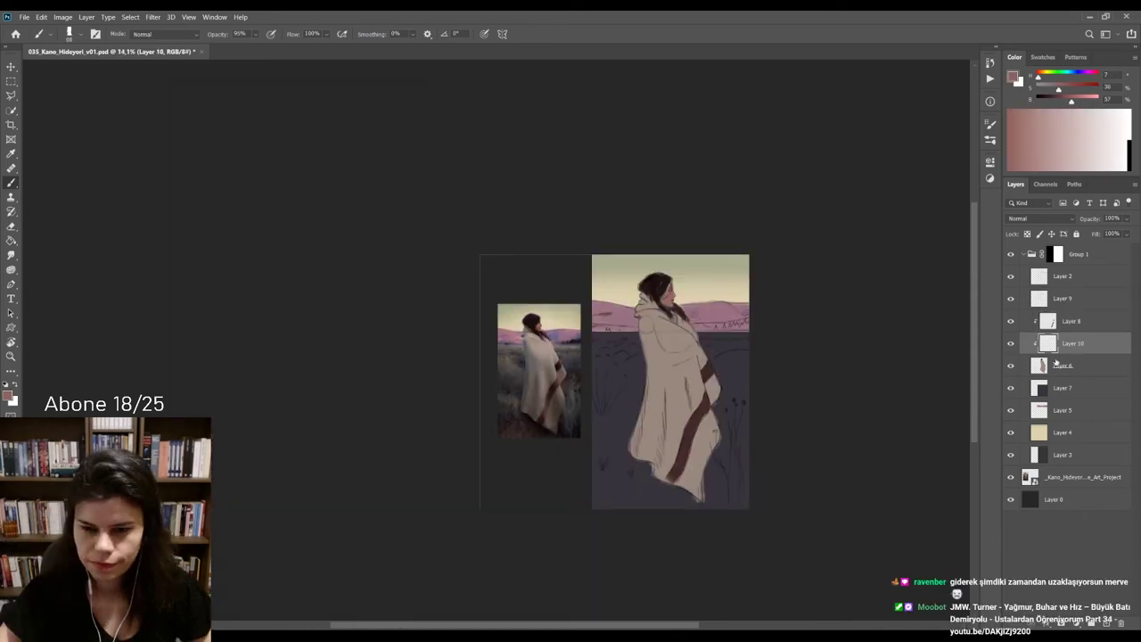
Sample the blanket's beige from the reference photo and brush a stroke along the cloak's left edge.
{"action": "scroll", "coordinate": [683, 382], "scroll_direction": "up", "scroll_amount": 3, "text": "alt"}
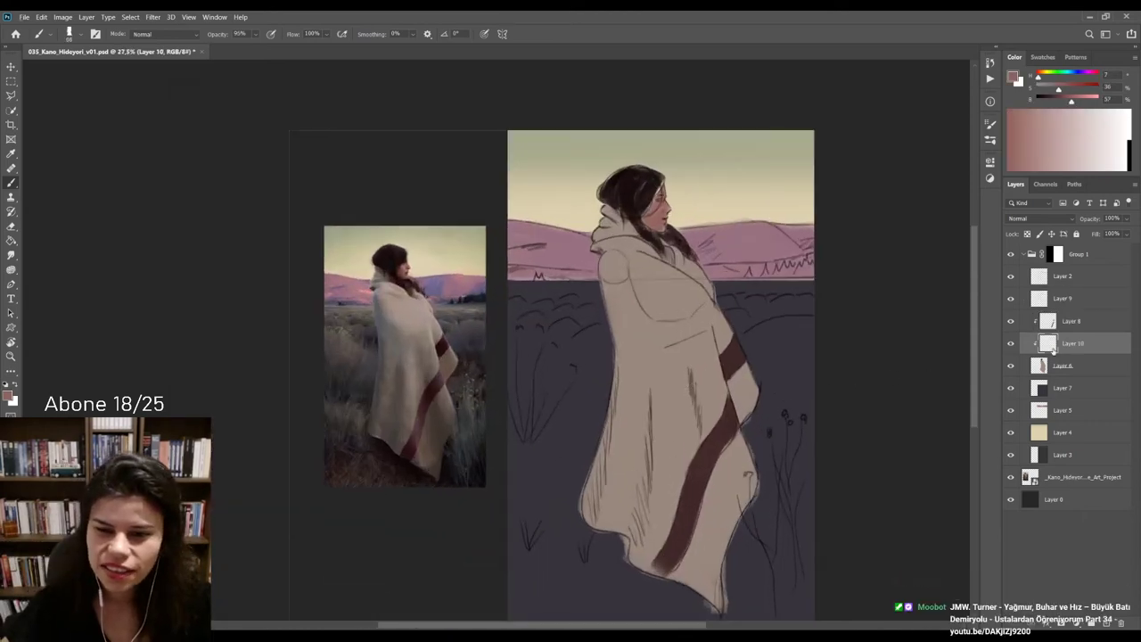
{"action": "left_click", "coordinate": [381, 362], "text": "alt"}
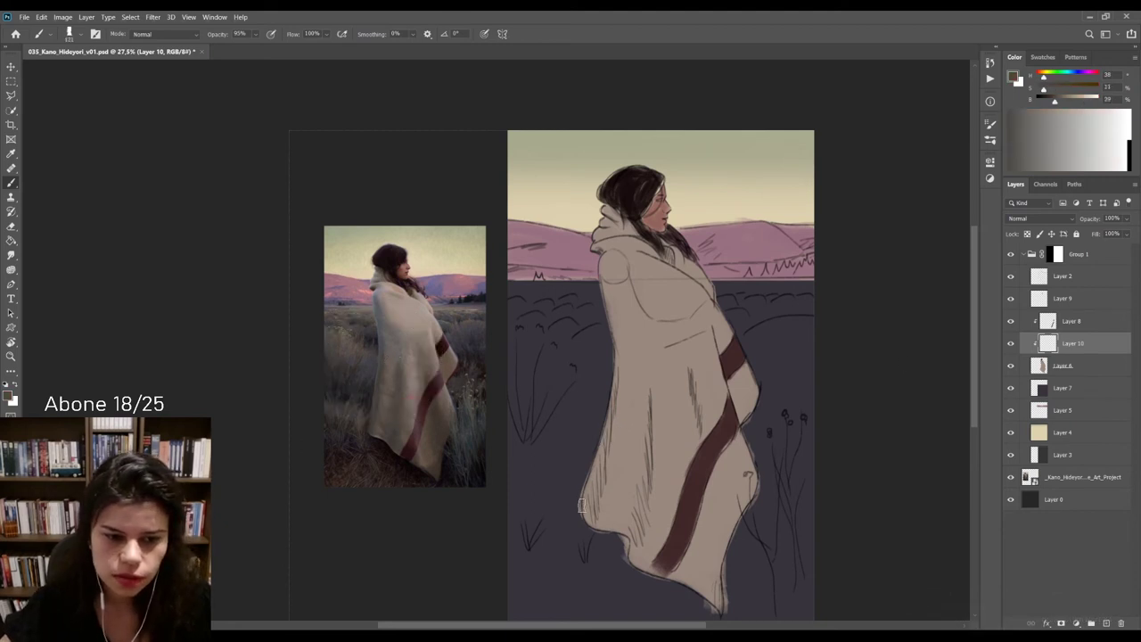
{"action": "mouse_move", "coordinate": [581, 506]}
{"action": "left_mouse_down"}
{"action": "mouse_move", "coordinate": [619, 370]}
{"action": "mouse_move", "coordinate": [621, 386]}
{"action": "left_mouse_up"}
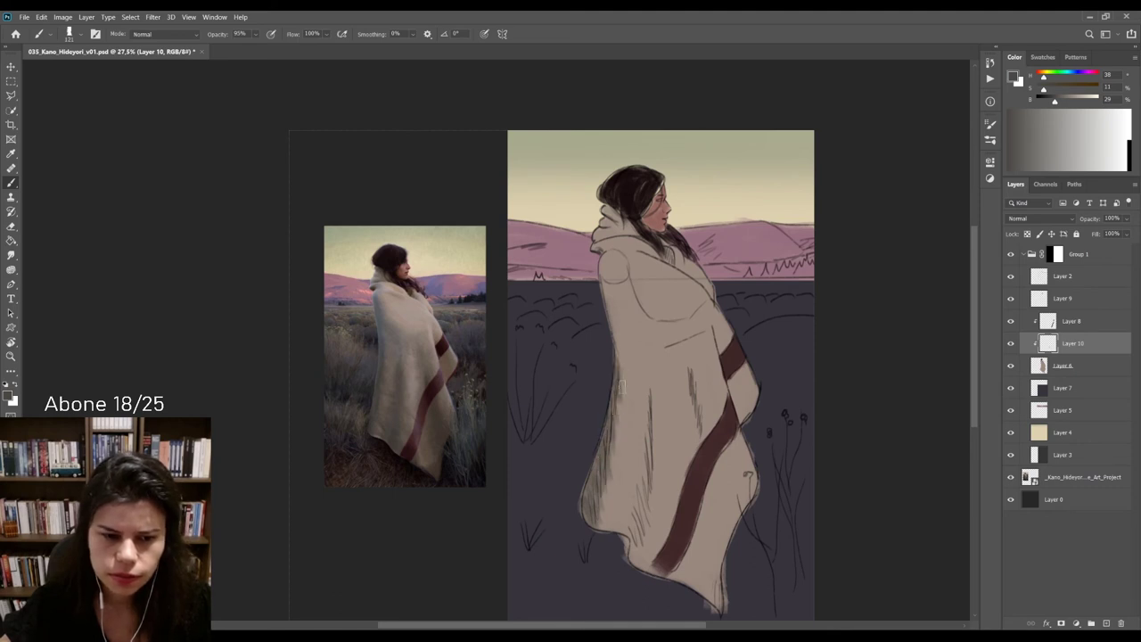